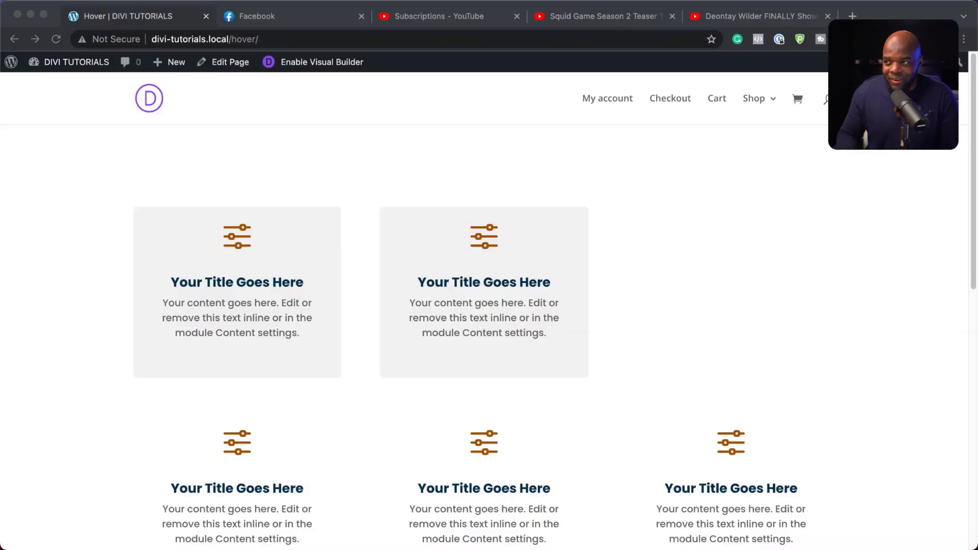
{"action": "left_click", "coordinate": [157, 309]}
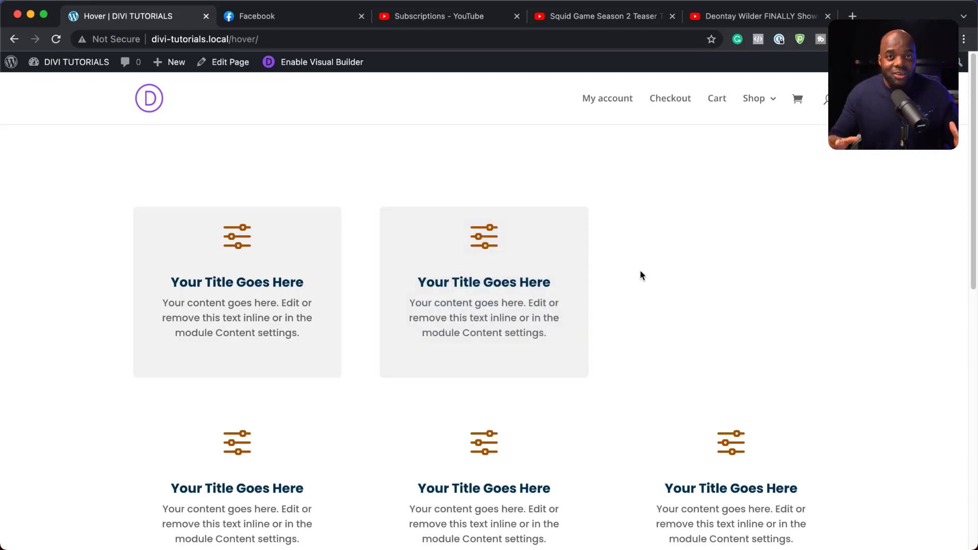
{"action": "scroll", "coordinate": [99, 369], "scroll_direction": "down", "scroll_amount": 5}
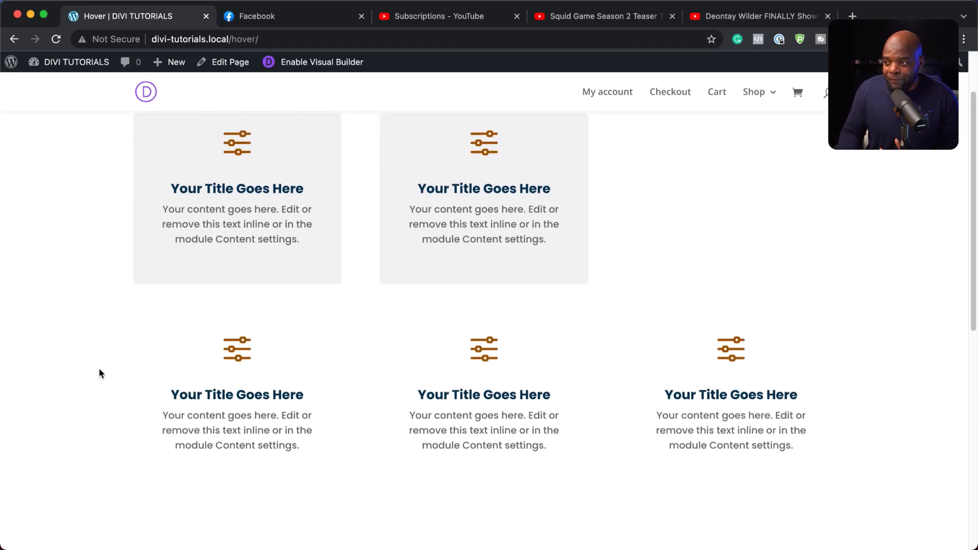
{"action": "scroll", "coordinate": [102, 364], "scroll_direction": "up", "scroll_amount": 2}
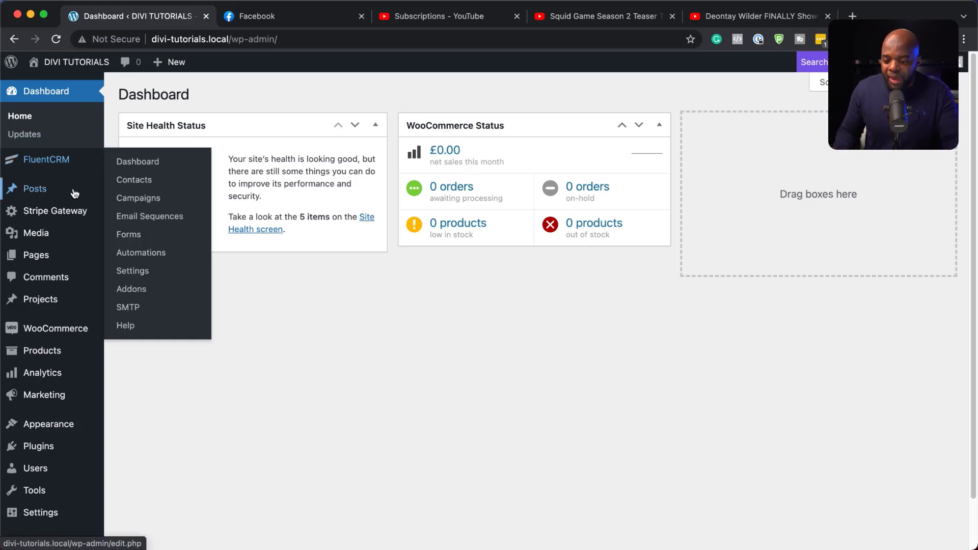
- Create a new page titled "Hover" and open it in the Divi Builder to build from scratch
{"action": "left_click", "coordinate": [149, 276]}
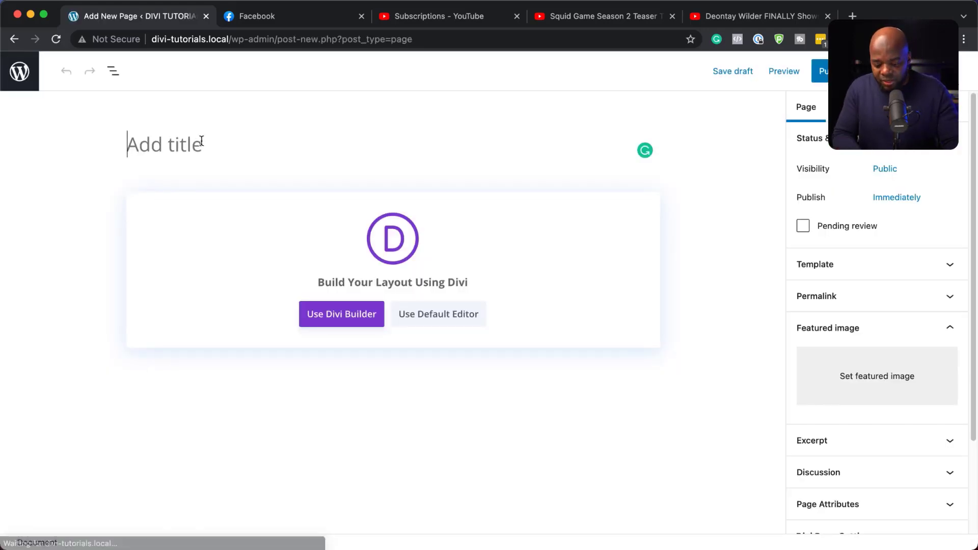
{"action": "type", "text": "Hover"}
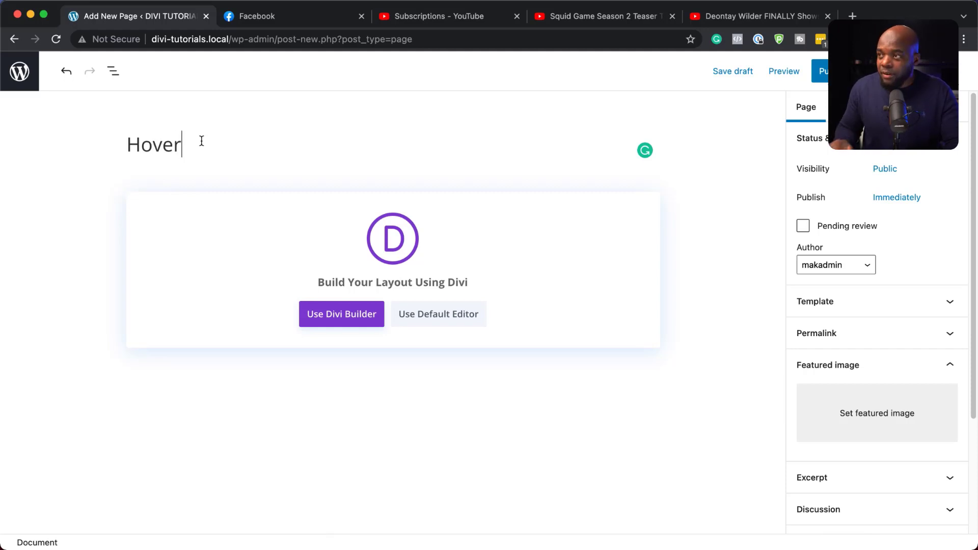
{"action": "left_click", "coordinate": [341, 312]}
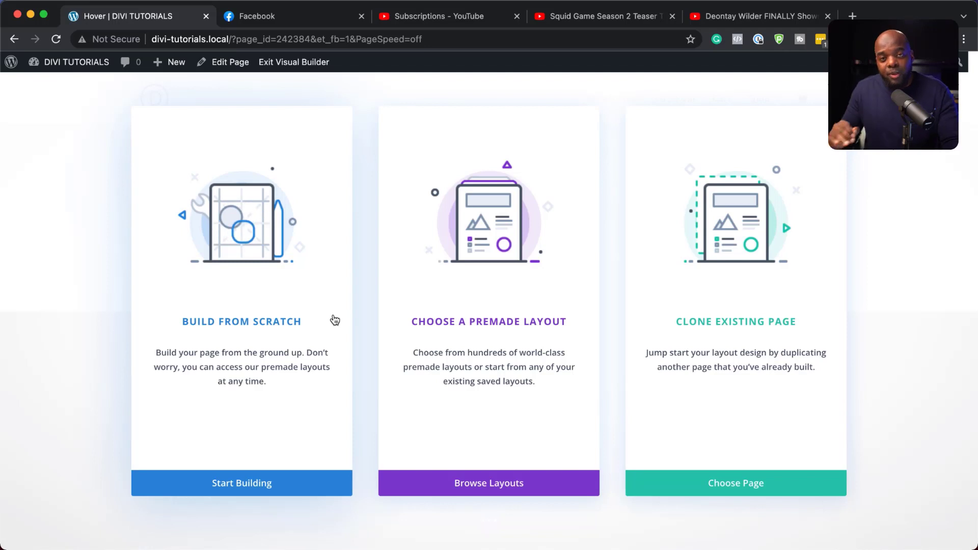
{"action": "left_click", "coordinate": [274, 321]}
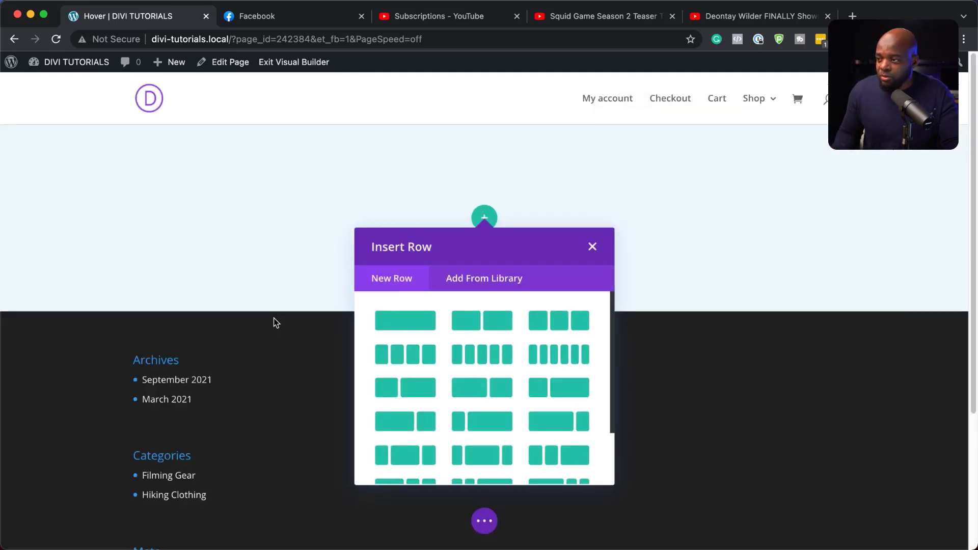
- Insert a row with three equal columns and add a Blurb module to its first column
{"action": "left_click", "coordinate": [563, 324]}
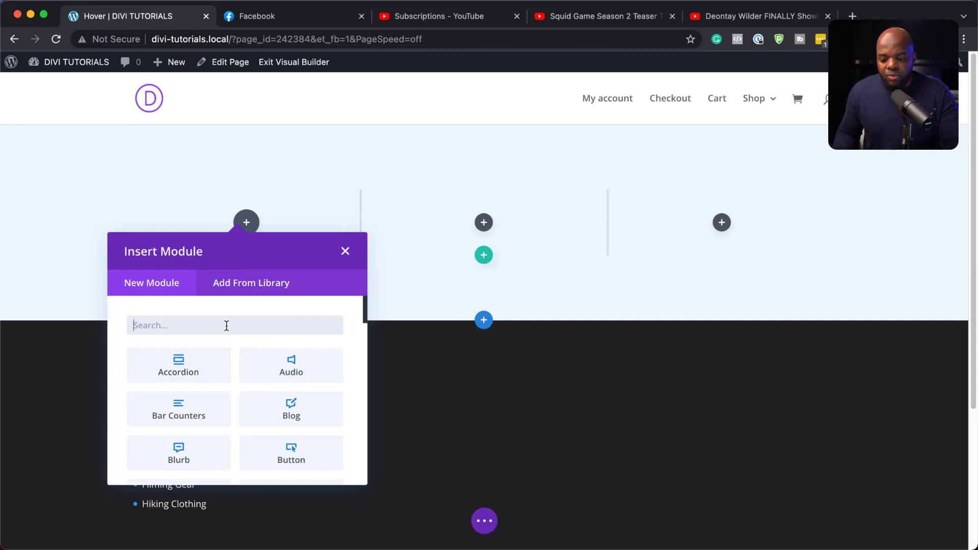
{"action": "type", "text": "blu"}
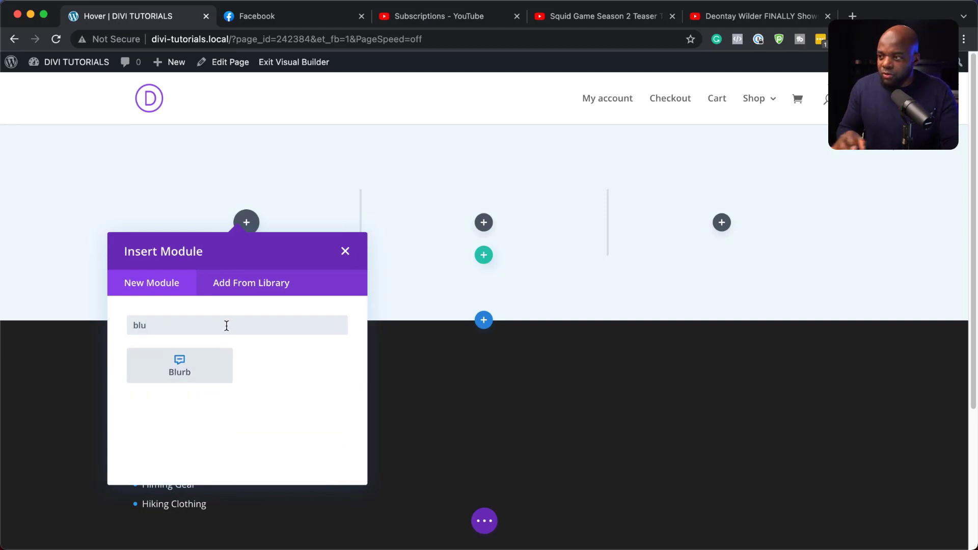
{"action": "left_click", "coordinate": [203, 376]}
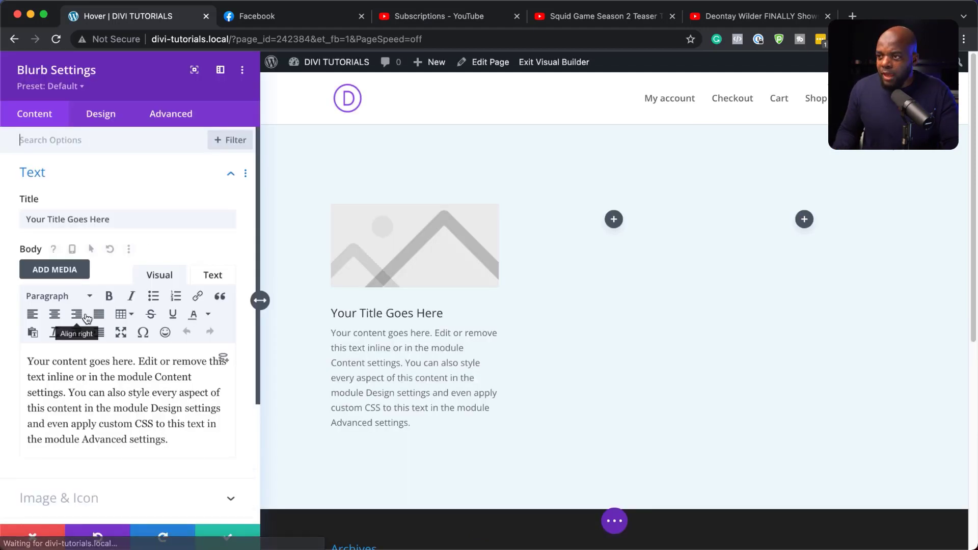
- Replace the blurb's placeholder image with the horizontal sliders icon
{"action": "scroll", "coordinate": [146, 453], "scroll_direction": "down", "scroll_amount": 5}
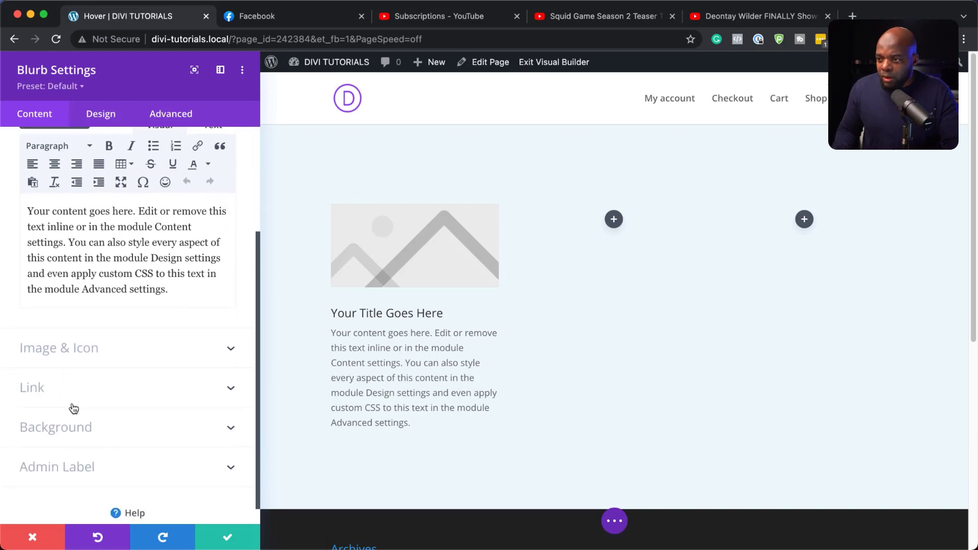
{"action": "left_click", "coordinate": [67, 352]}
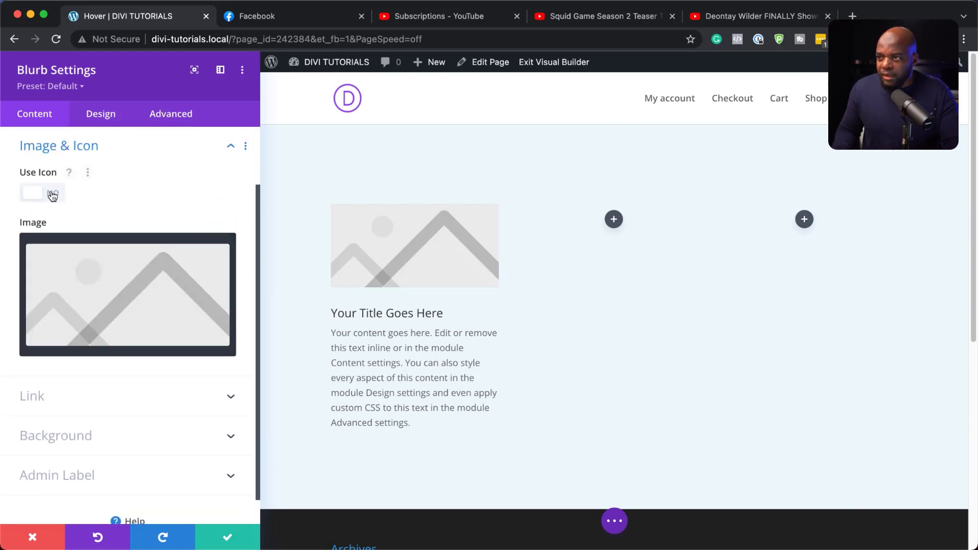
{"action": "left_click", "coordinate": [52, 195]}
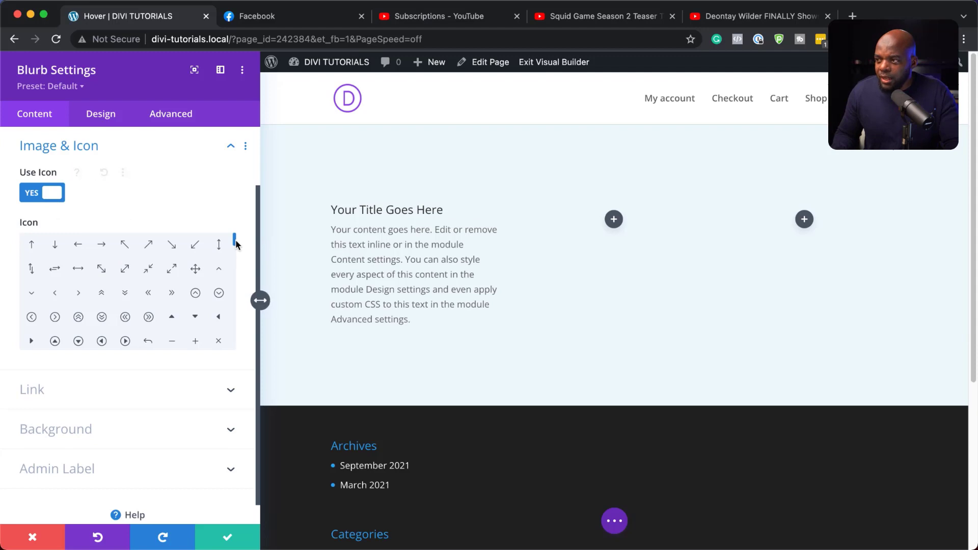
{"action": "left_click_drag", "start_coordinate": [233, 245], "coordinate": [233, 259]}
{"action": "left_click", "coordinate": [172, 288]}
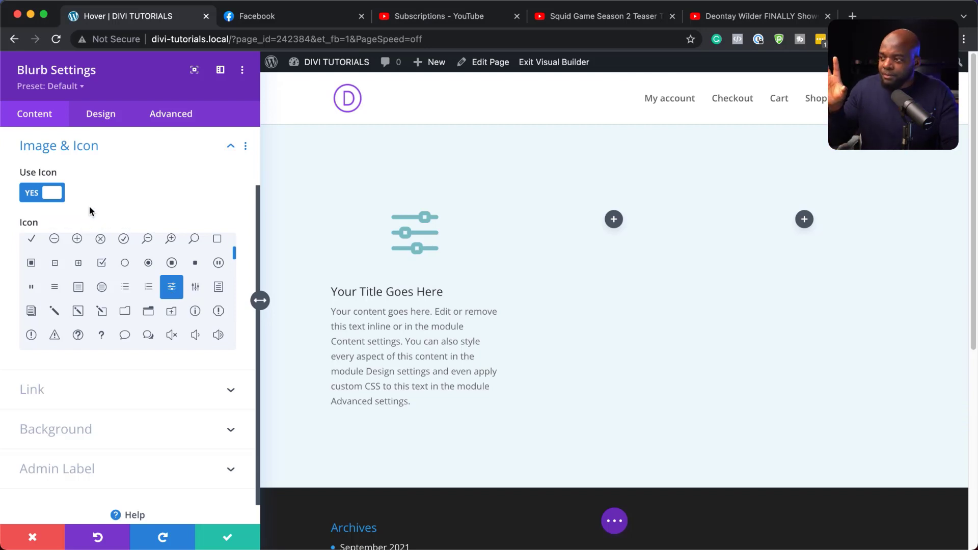
- Color the blurb's icon brown (#a35700) and set a custom icon font size of 56px
{"action": "left_click", "coordinate": [106, 112]}
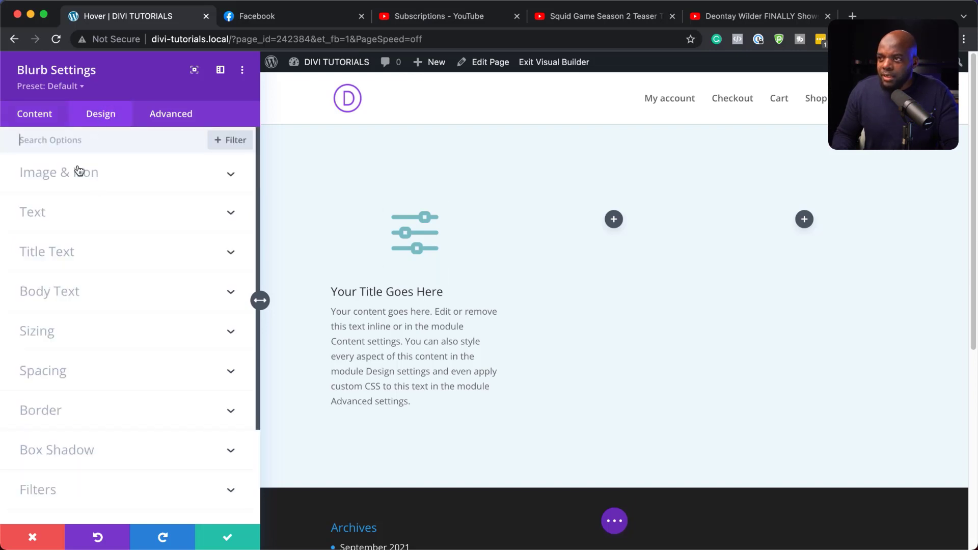
{"action": "mouse_move", "coordinate": [383, 205]}
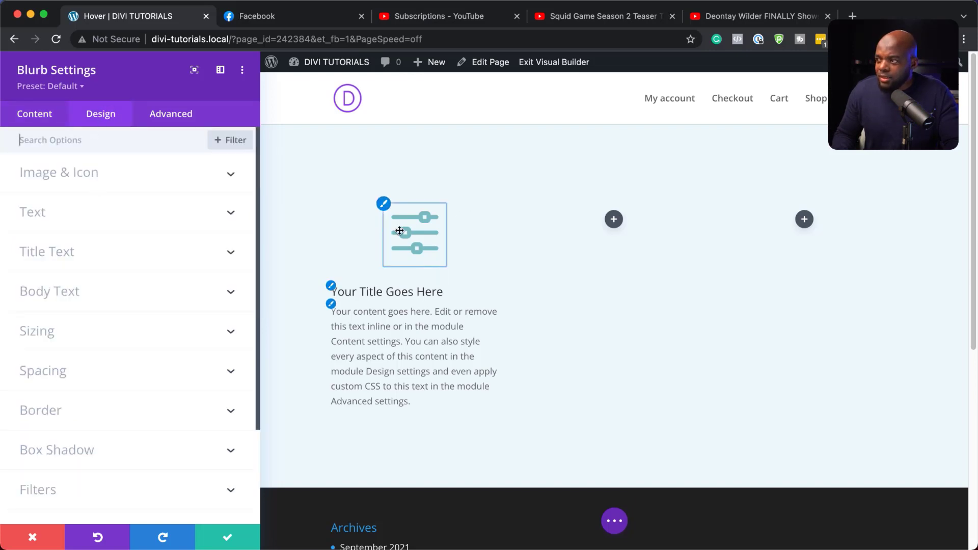
{"action": "left_click", "coordinate": [385, 208]}
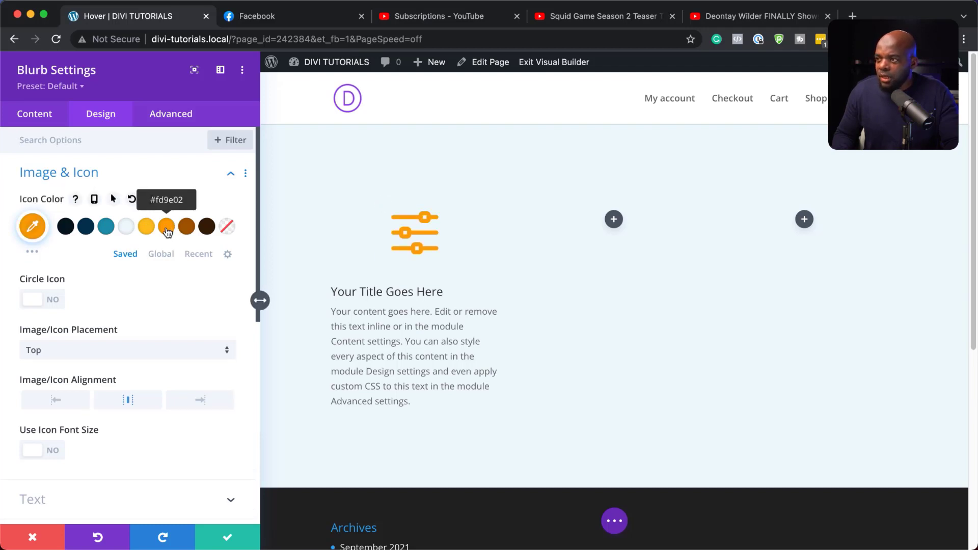
{"action": "left_click", "coordinate": [186, 229]}
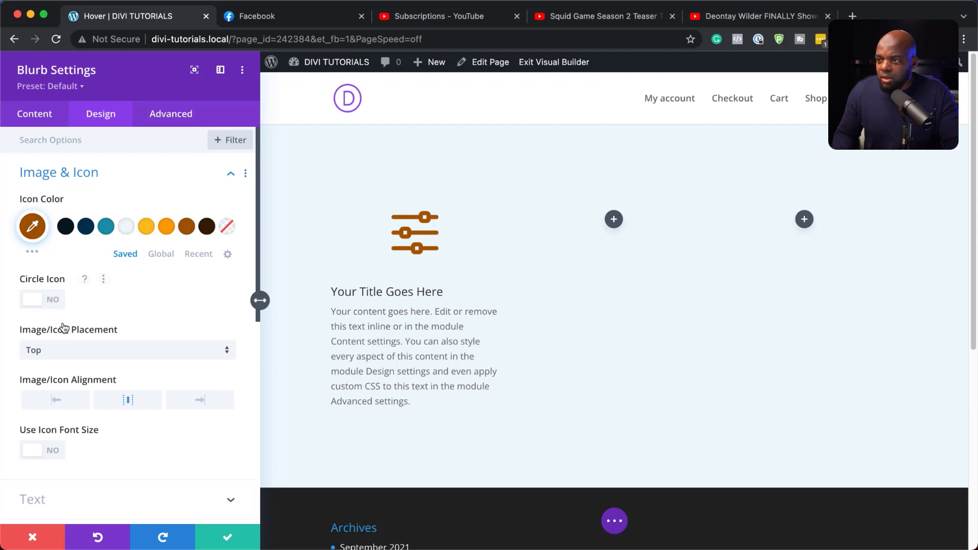
{"action": "scroll", "coordinate": [139, 316], "scroll_direction": "down", "scroll_amount": 5}
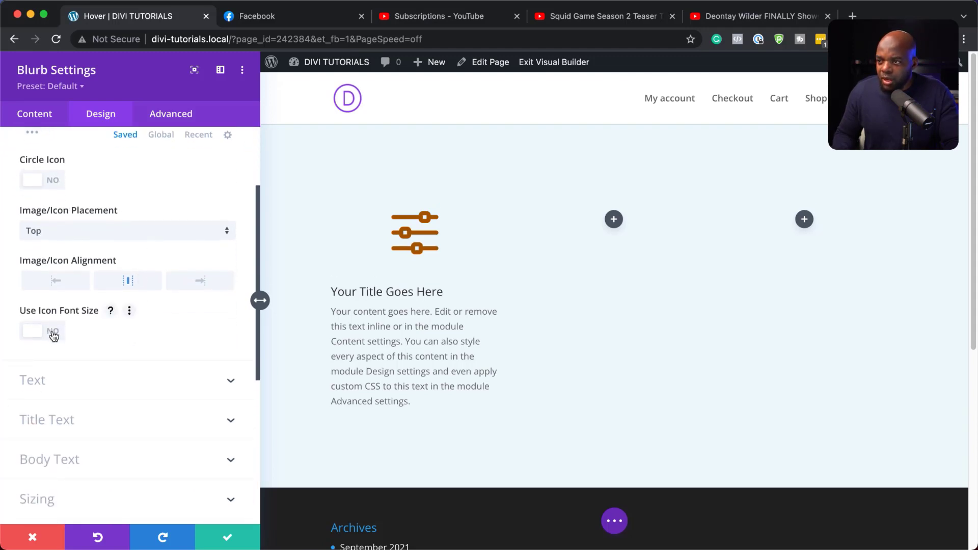
{"action": "left_click", "coordinate": [54, 335]}
{"action": "left_click_drag", "start_coordinate": [127, 382], "coordinate": [84, 385]}
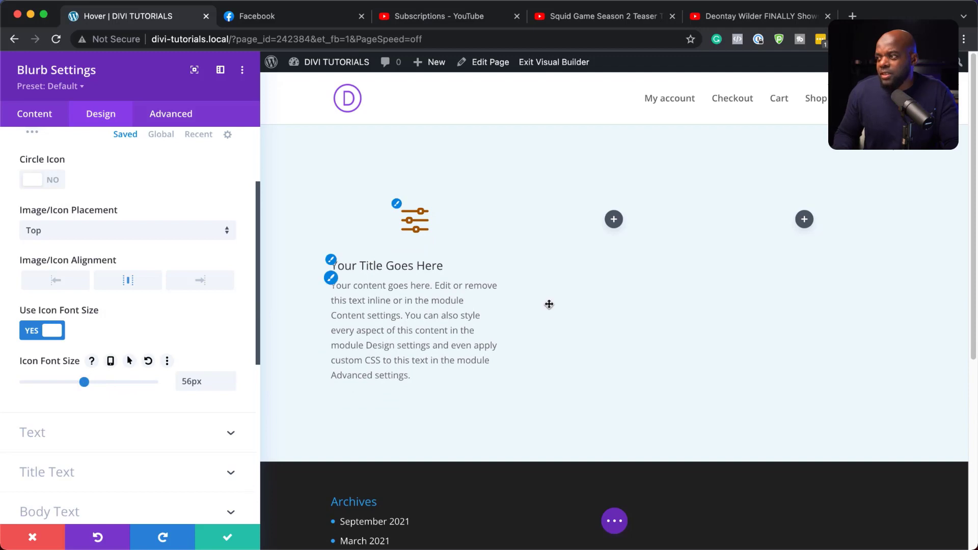
- Center the blurb's title and set its font to Poppins in Bold weight
{"action": "left_click", "coordinate": [331, 261]}
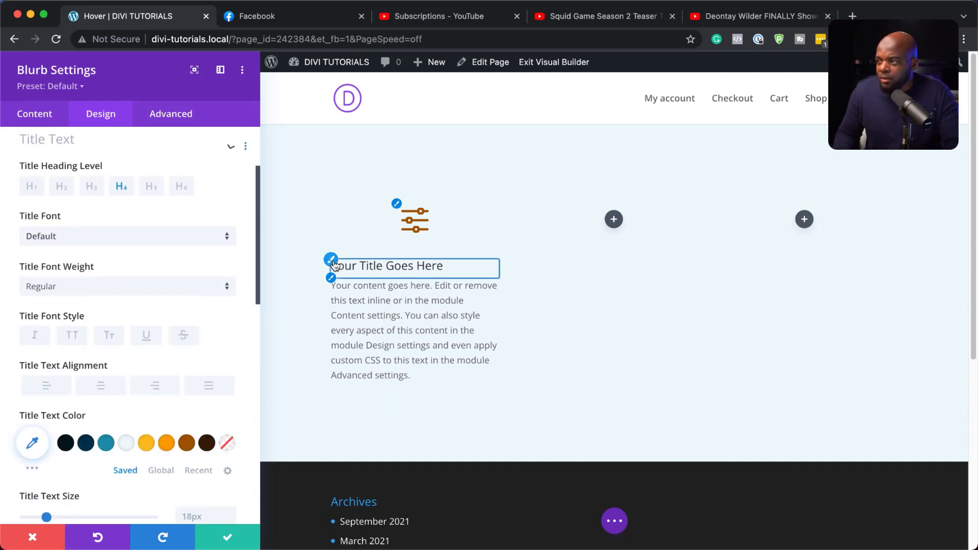
{"action": "left_click", "coordinate": [101, 392]}
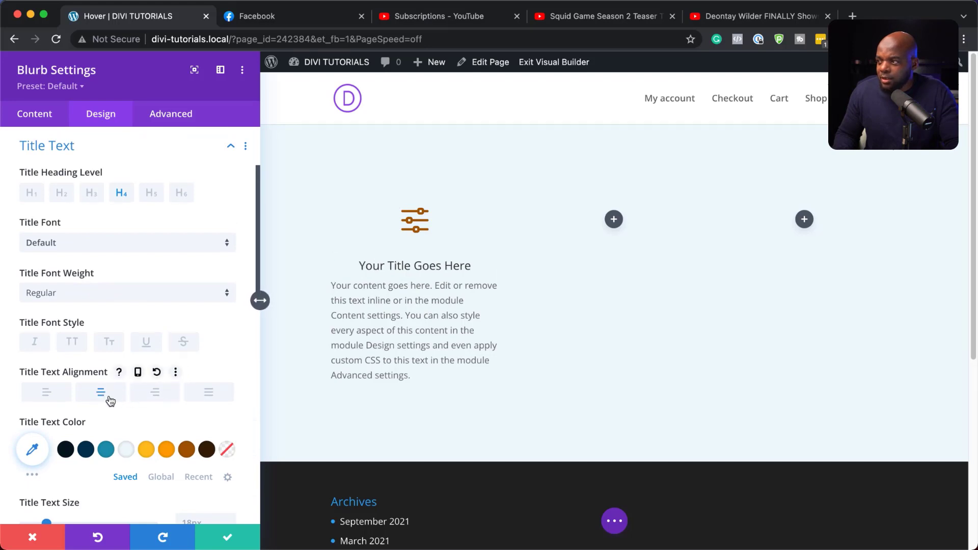
{"action": "left_click", "coordinate": [125, 248]}
{"action": "type", "text": "pop"}
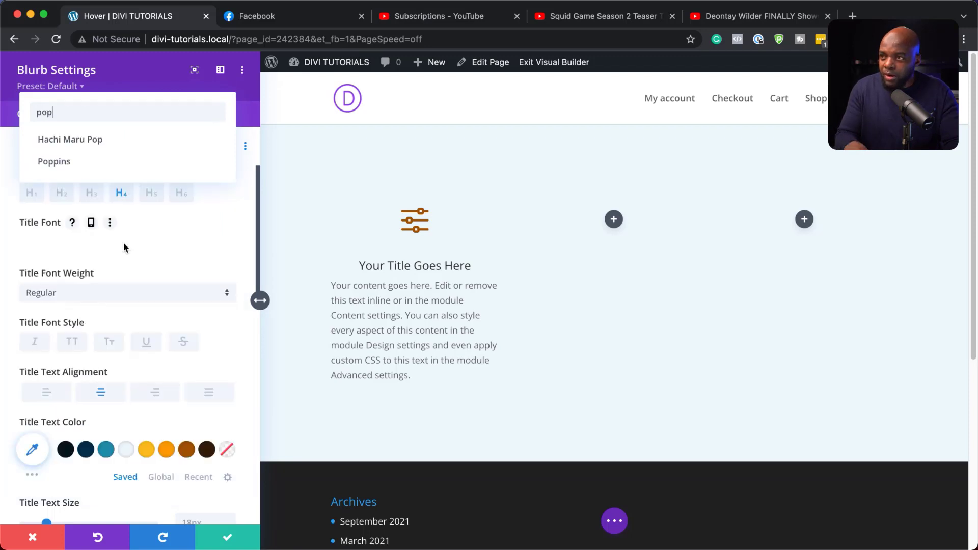
{"action": "left_click", "coordinate": [79, 169]}
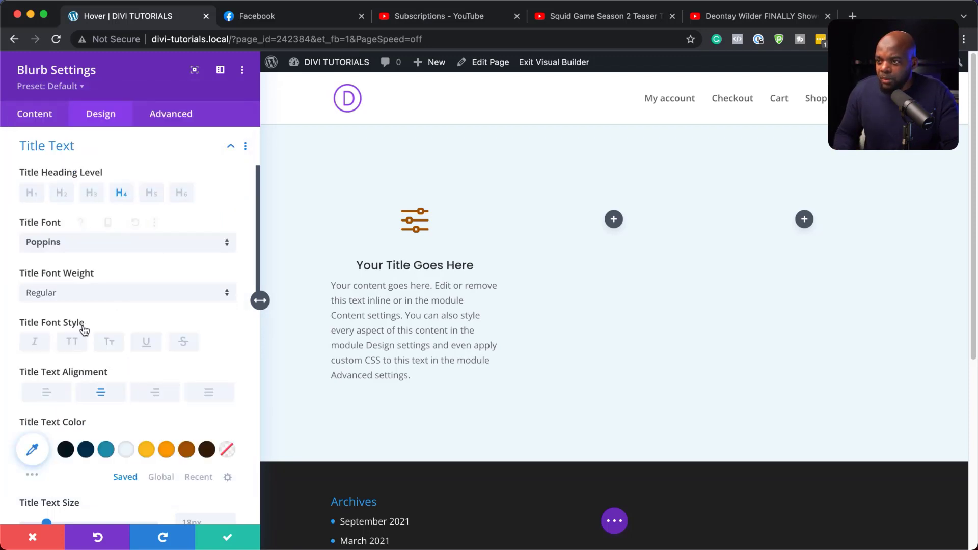
{"action": "left_click", "coordinate": [72, 294]}
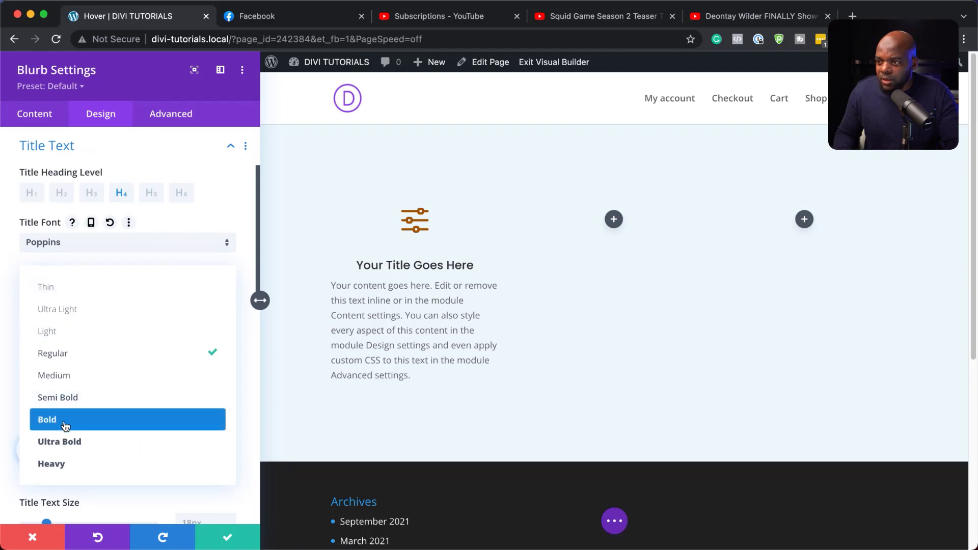
{"action": "left_click", "coordinate": [68, 418]}
- Set the blurb's title text size to 20px and its color to dark blue #02344f
{"action": "scroll", "coordinate": [201, 463], "scroll_direction": "down", "scroll_amount": 5}
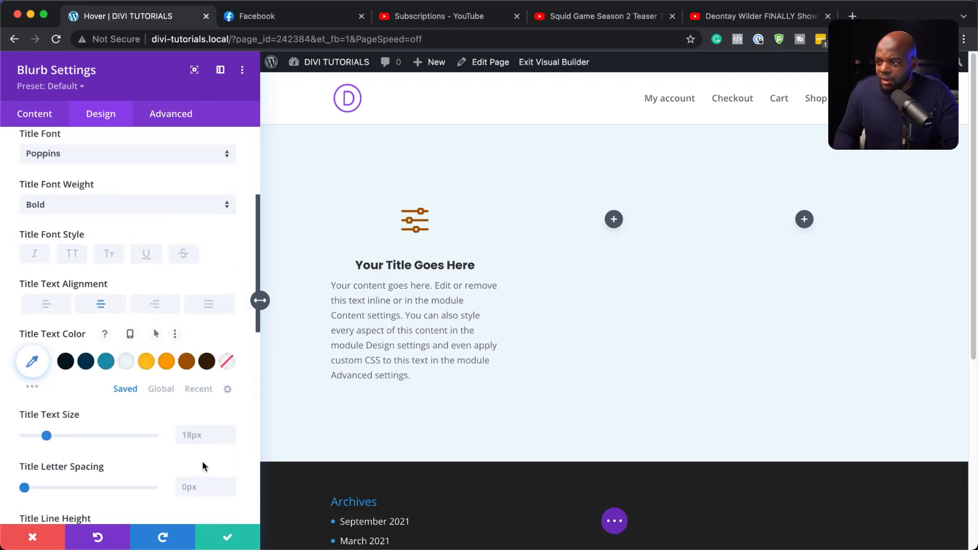
{"action": "left_click", "coordinate": [229, 395]}
{"action": "left_click", "coordinate": [229, 396]}
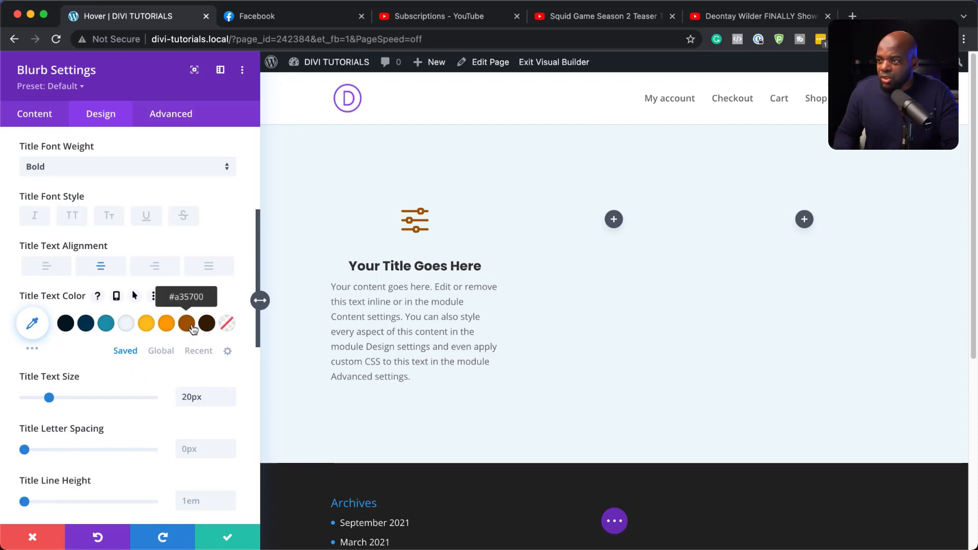
{"action": "left_click", "coordinate": [86, 322]}
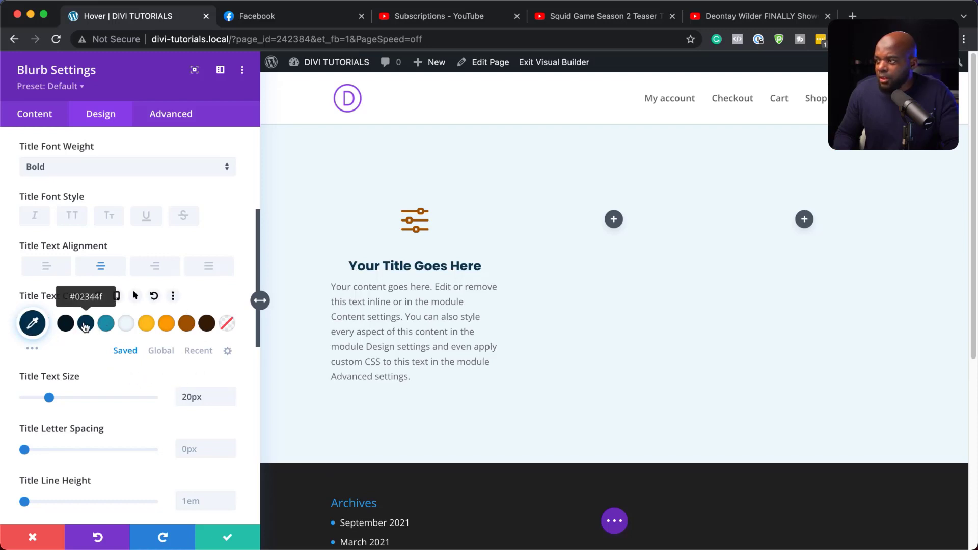
- Format the blurb's body text as centered Poppins with a text size of 15px
{"action": "left_click", "coordinate": [335, 287]}
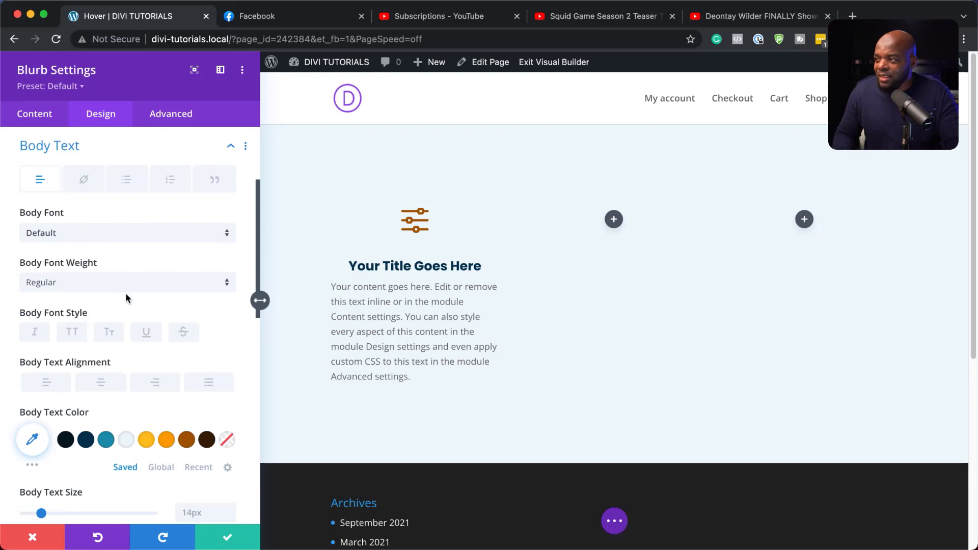
{"action": "left_click", "coordinate": [77, 235]}
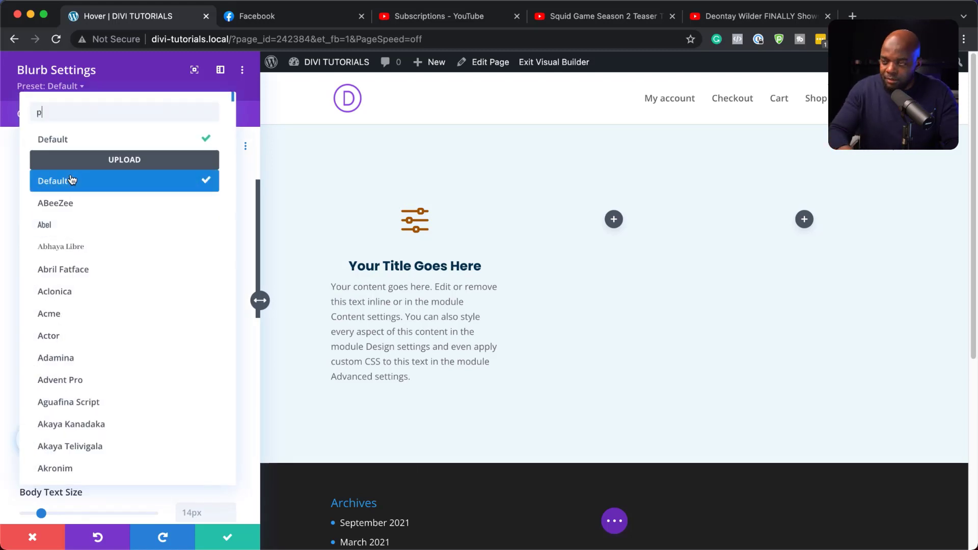
{"action": "type", "text": "popp"}
{"action": "left_click", "coordinate": [65, 144]}
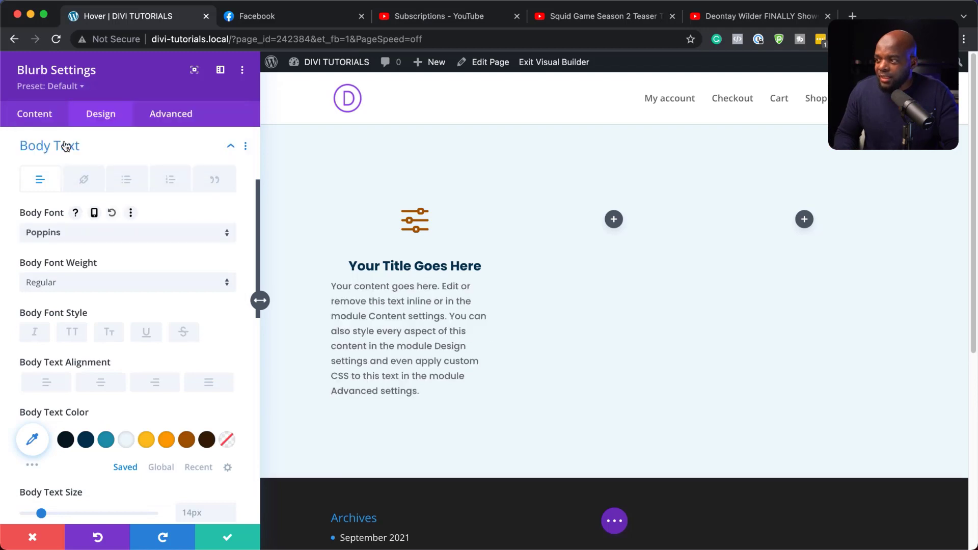
{"action": "left_click", "coordinate": [101, 382]}
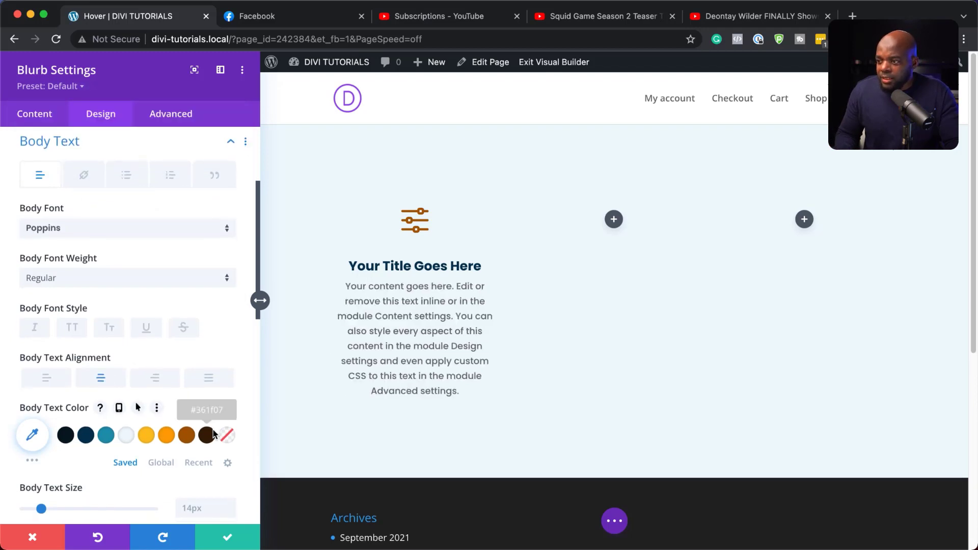
{"action": "scroll", "coordinate": [209, 459], "scroll_direction": "down", "scroll_amount": 2}
{"action": "left_click", "coordinate": [230, 486]}
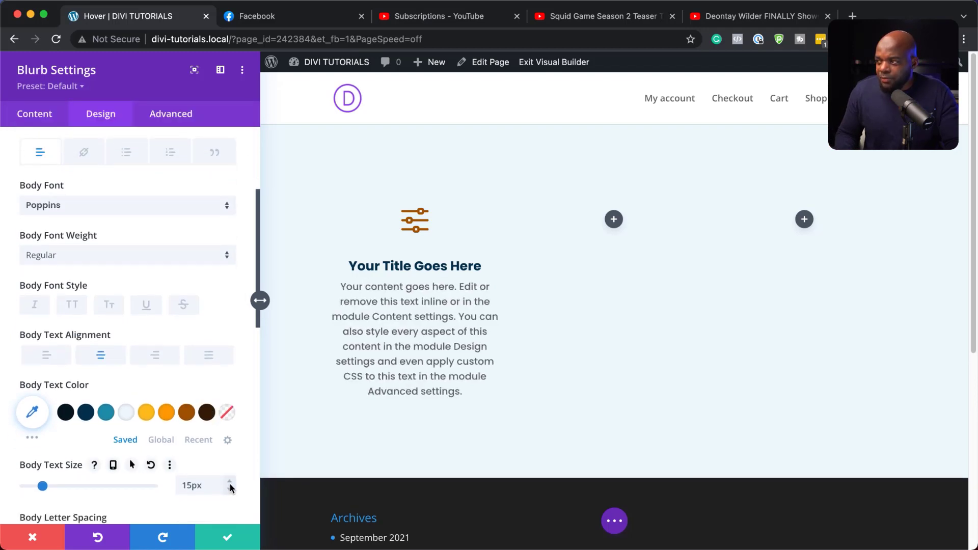
- Shorten the blurb's body text so it ends after "in the module Content settings."
{"action": "left_click", "coordinate": [36, 113]}
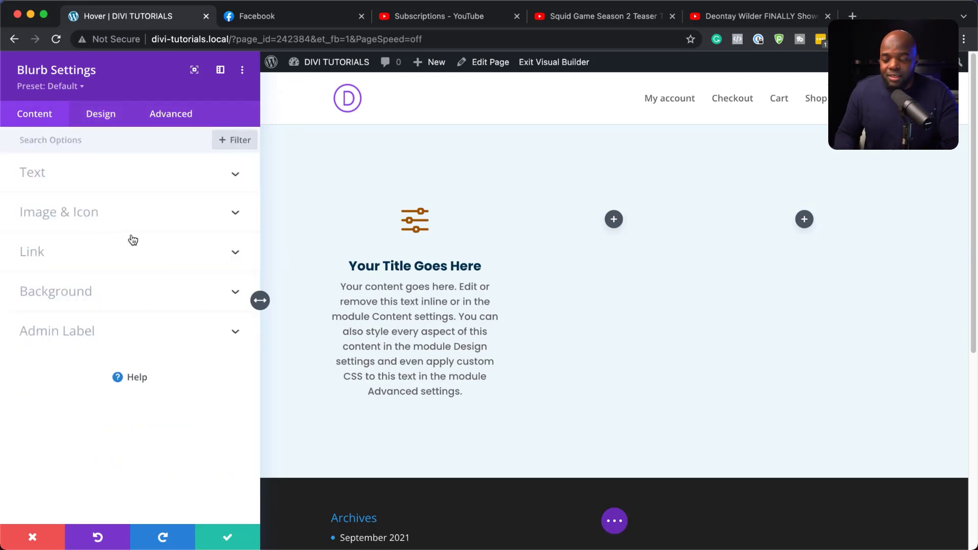
{"action": "left_click", "coordinate": [66, 172]}
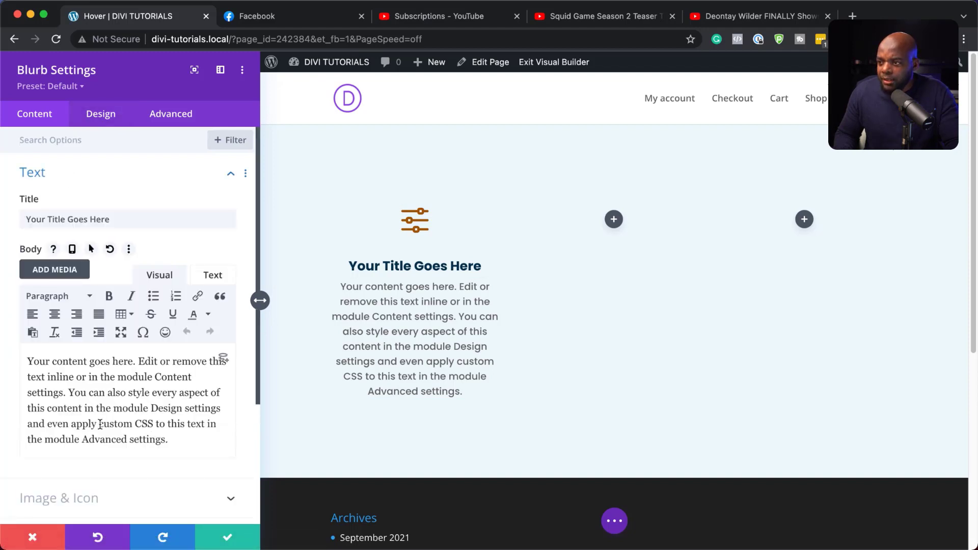
{"action": "left_click_drag", "start_coordinate": [96, 425], "coordinate": [177, 448]}
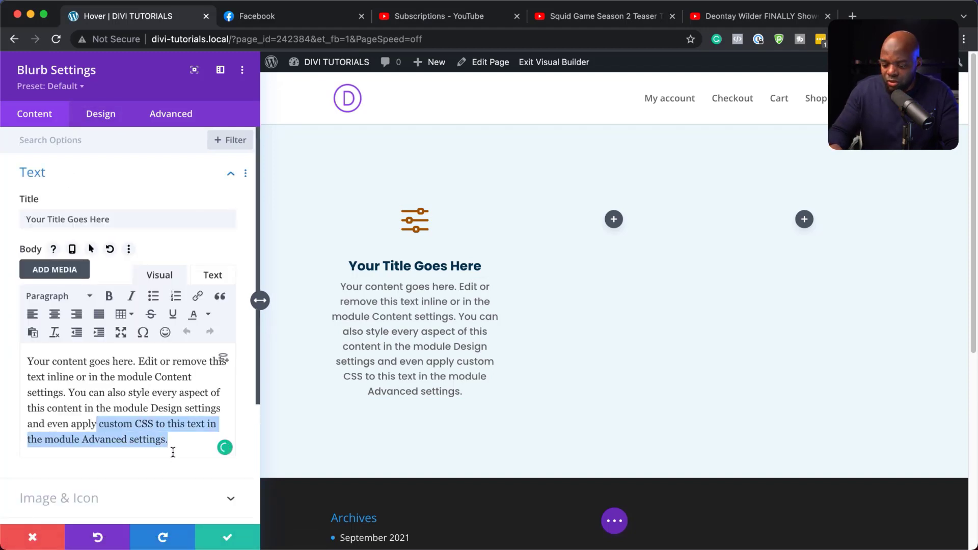
{"action": "key", "text": "BackSpace"}
{"action": "left_click_drag", "start_coordinate": [68, 392], "coordinate": [131, 450]}
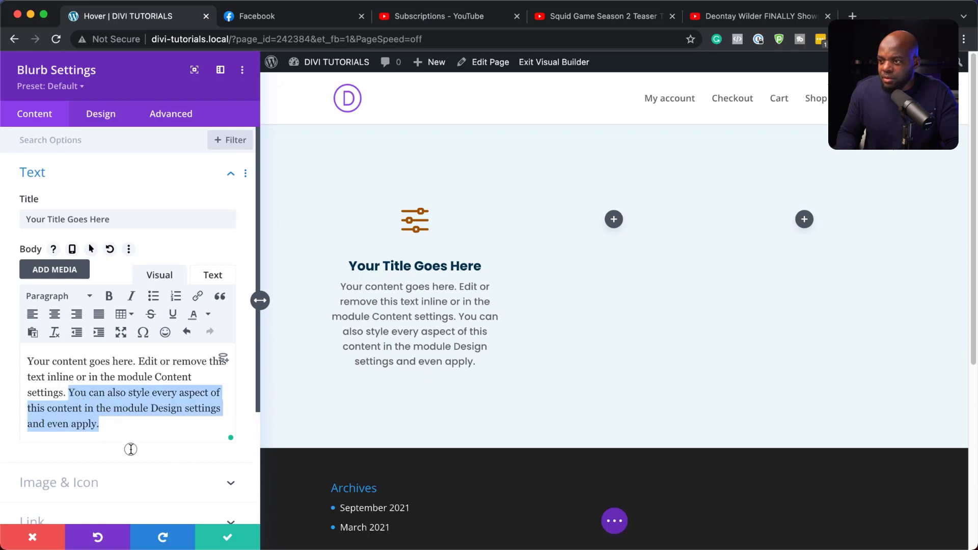
{"action": "key", "text": "BackSpace"}
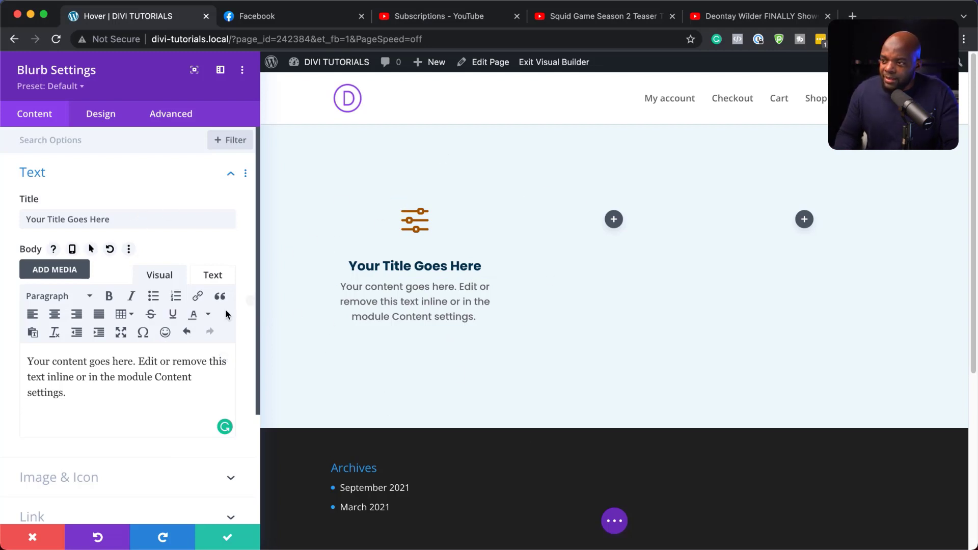
- Set the blurb's background color to teal #1f91ad
{"action": "scroll", "coordinate": [142, 434], "scroll_direction": "down", "scroll_amount": 5}
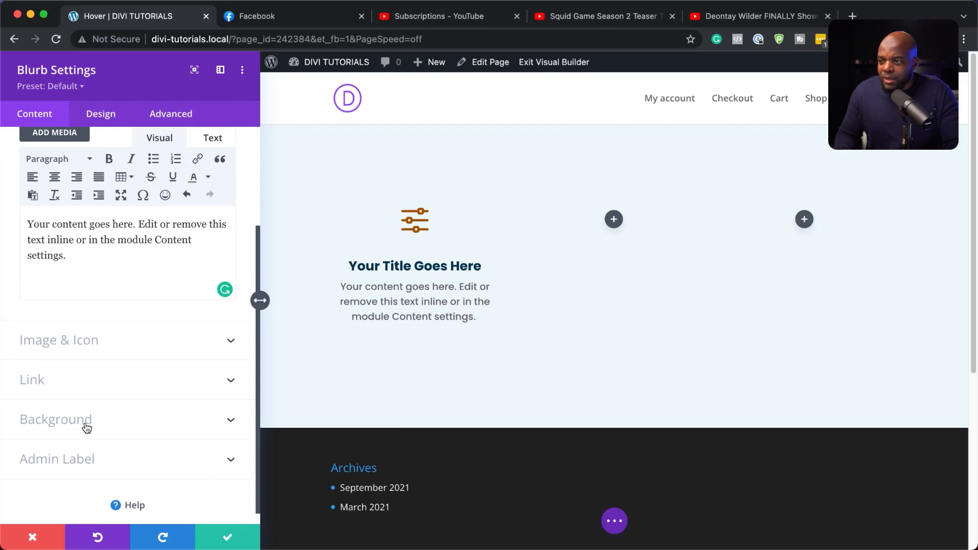
{"action": "left_click", "coordinate": [56, 419]}
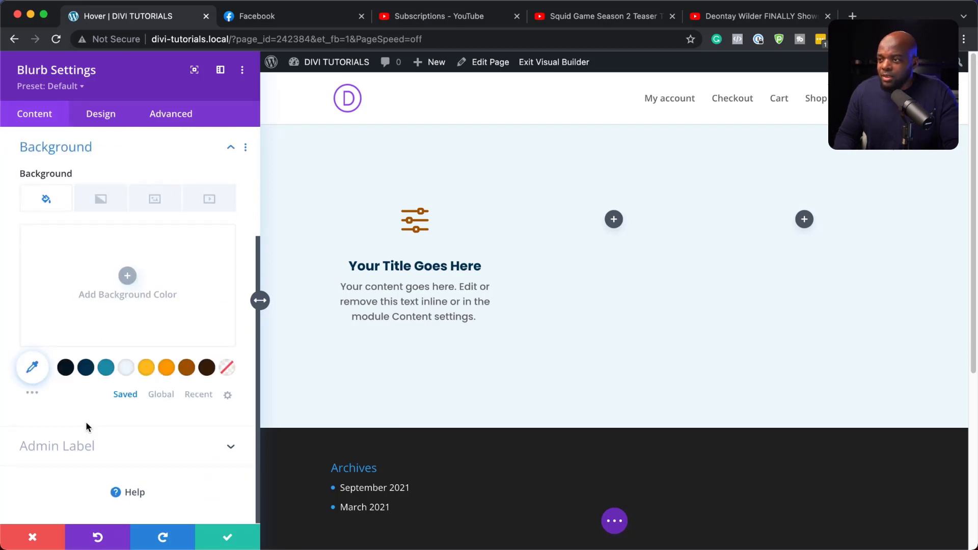
{"action": "left_click", "coordinate": [106, 367]}
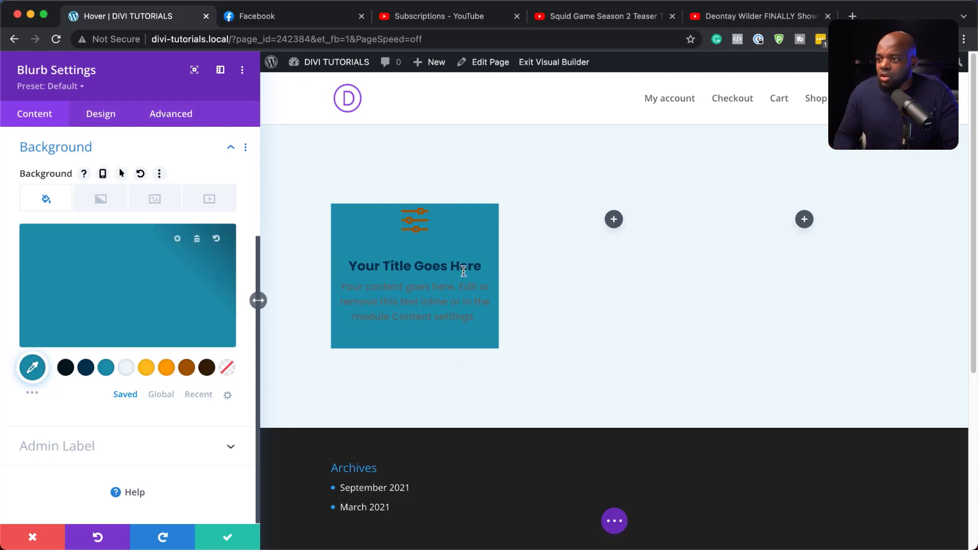
{"action": "left_click", "coordinate": [127, 368]}
{"action": "left_click", "coordinate": [106, 369]}
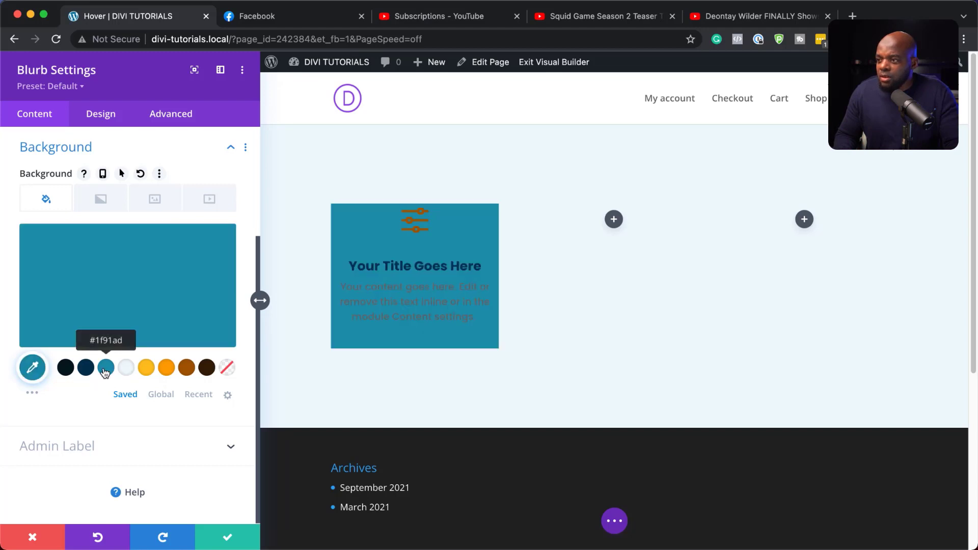
- Give the blurb 20px of padding on the top, bottom, left and right
{"action": "left_click", "coordinate": [101, 121]}
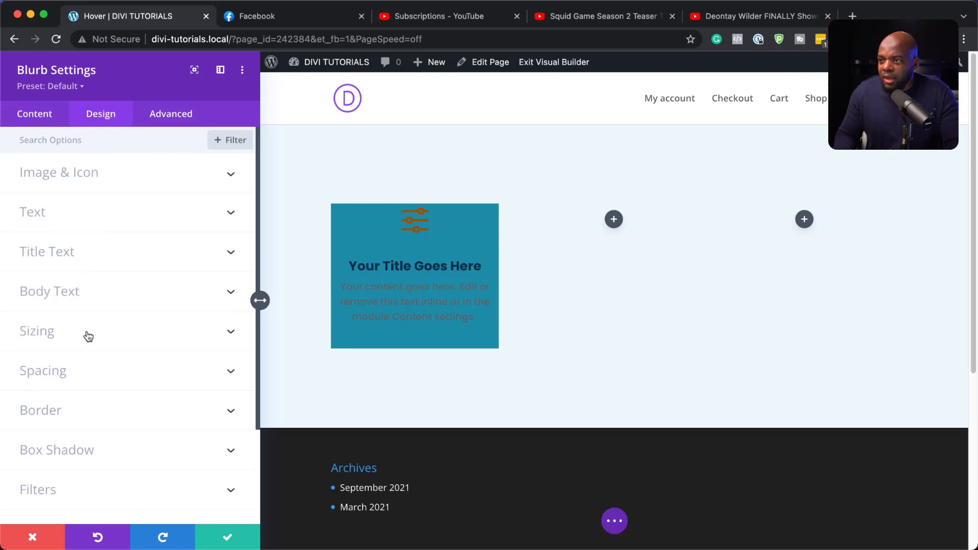
{"action": "left_click", "coordinate": [56, 373]}
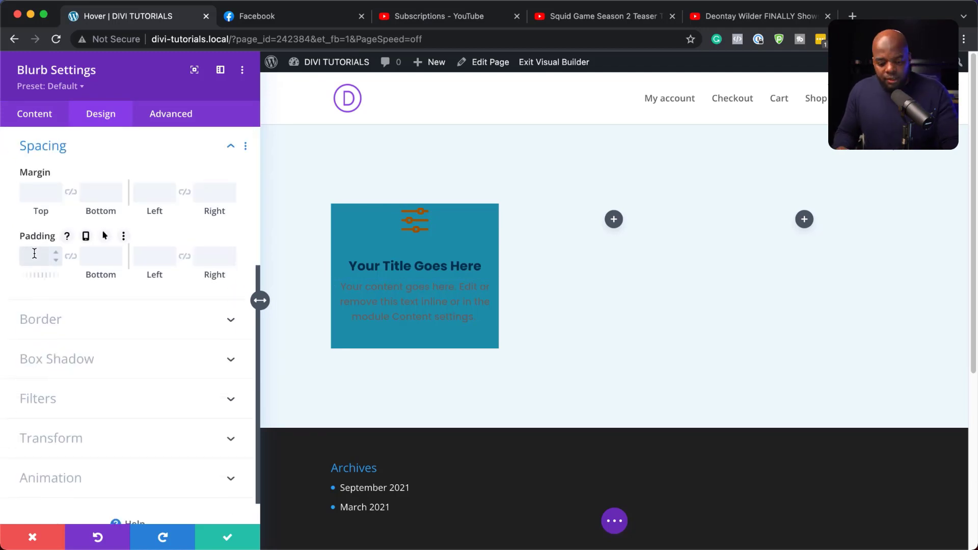
{"action": "type", "text": "20"}
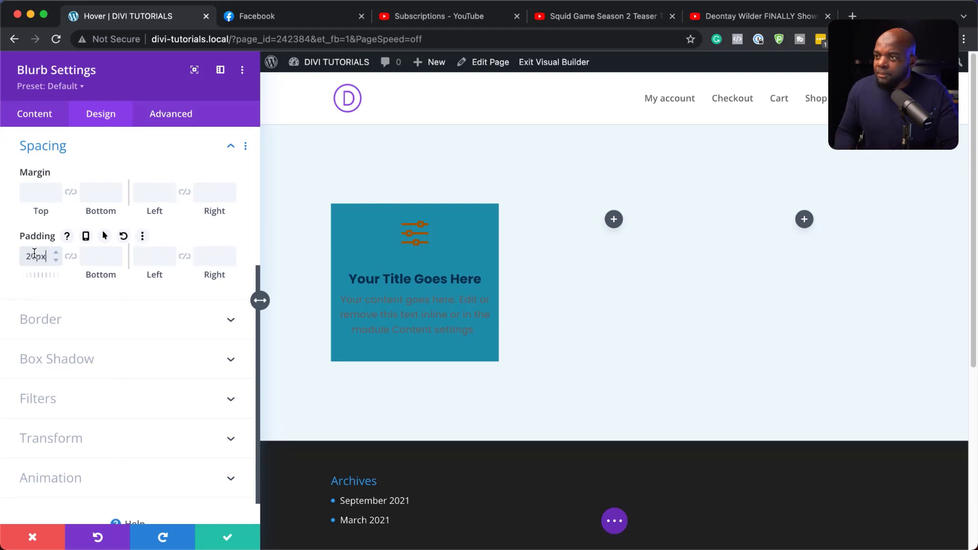
{"action": "left_click", "coordinate": [95, 259]}
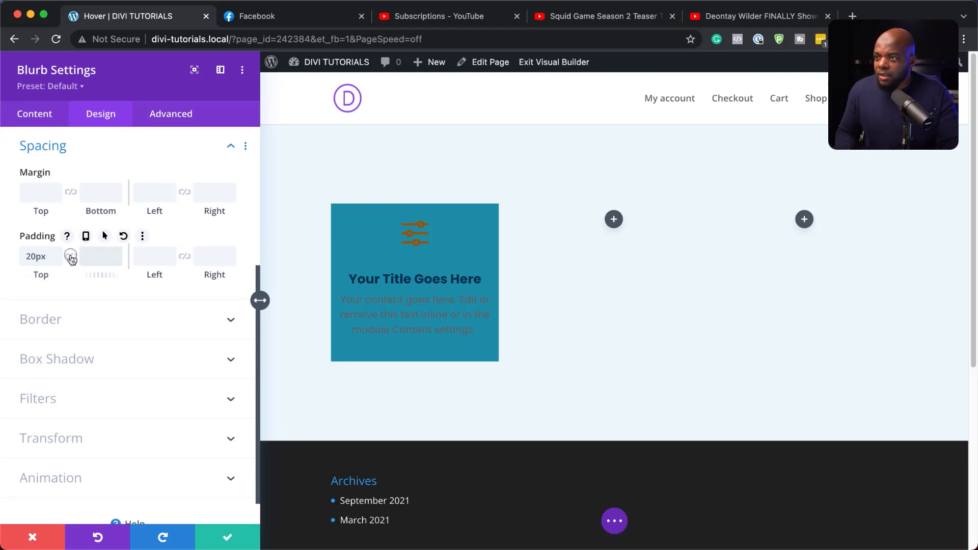
{"action": "type", "text": "20"}
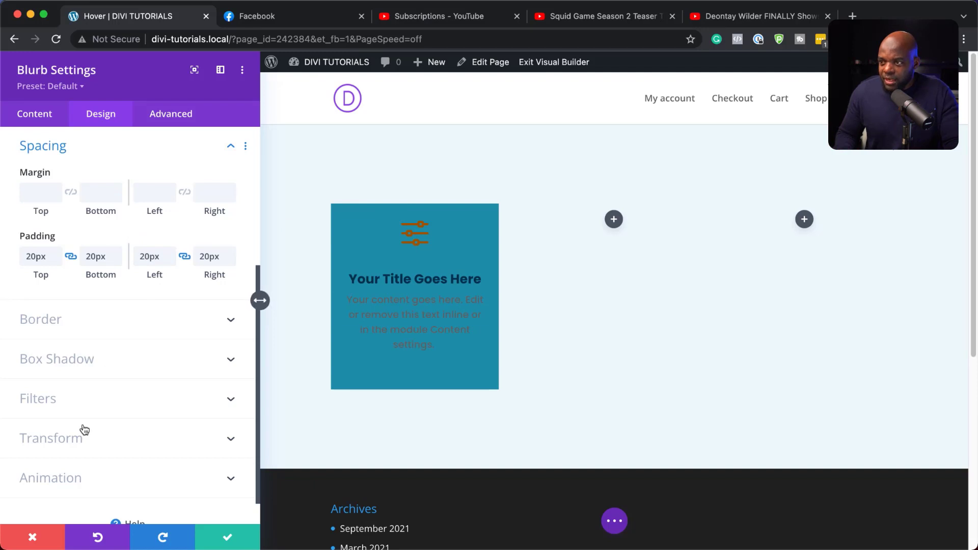
- Round all four corners of the blurb's border by 6px
{"action": "left_click", "coordinate": [54, 326]}
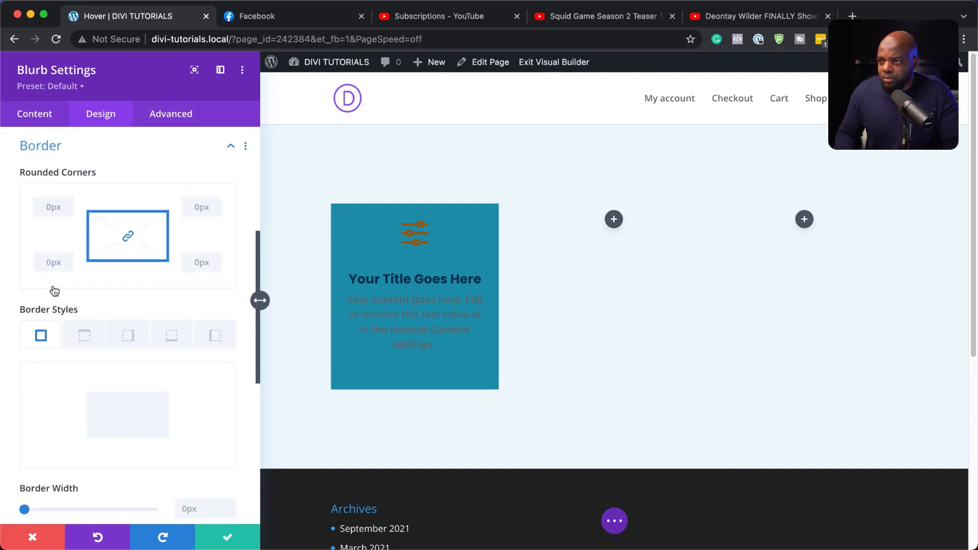
{"action": "left_click", "coordinate": [54, 262]}
{"action": "type", "text": "6px"}
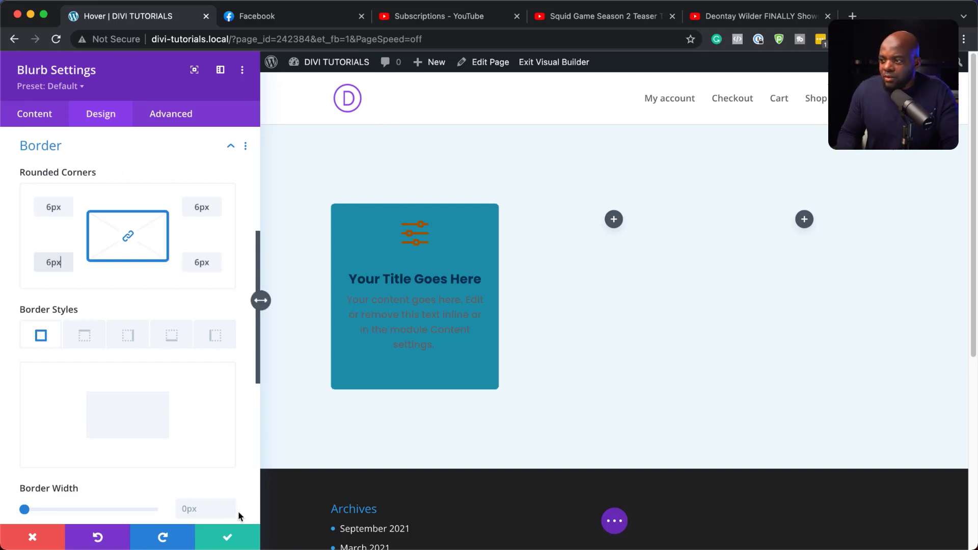
- Try the light swatch #eef7fb as the blurb's background, then adjust the color to #e5dada
{"action": "left_click", "coordinate": [33, 118]}
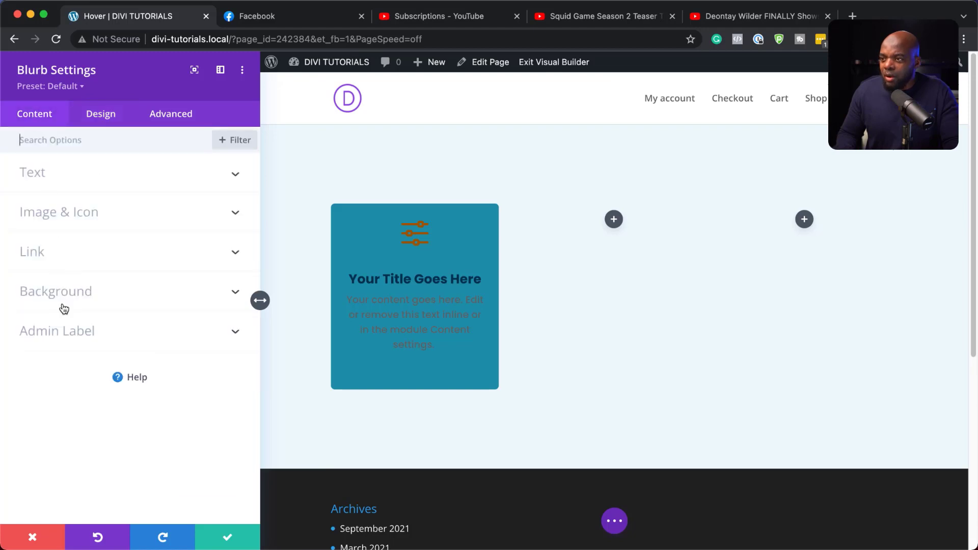
{"action": "left_click", "coordinate": [79, 293]}
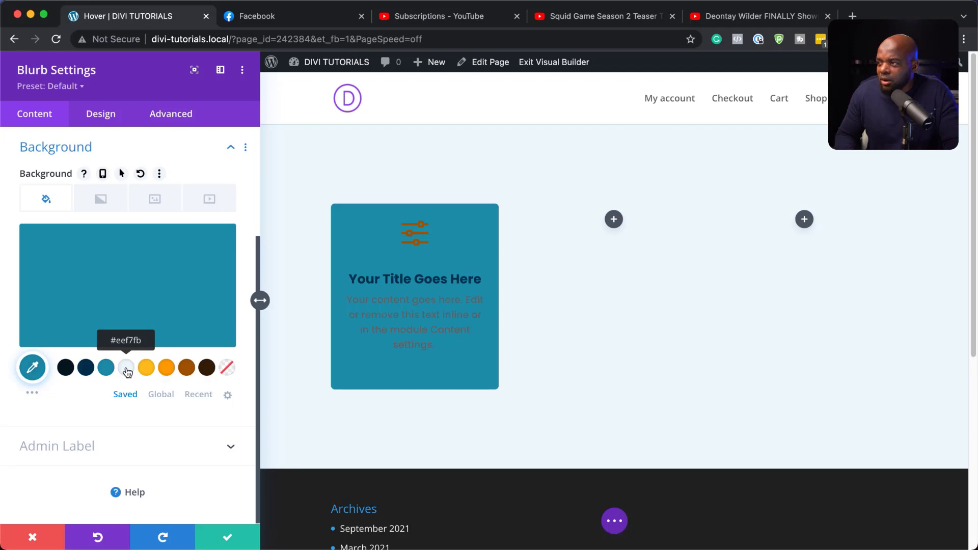
{"action": "left_click", "coordinate": [126, 368]}
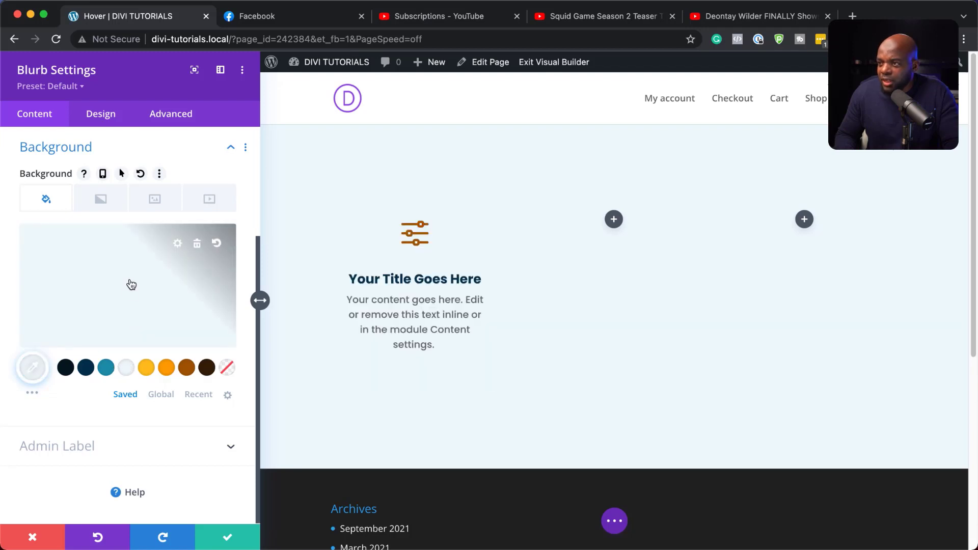
{"action": "left_click", "coordinate": [104, 289]}
{"action": "left_click_drag", "start_coordinate": [23, 278], "coordinate": [13, 238]}
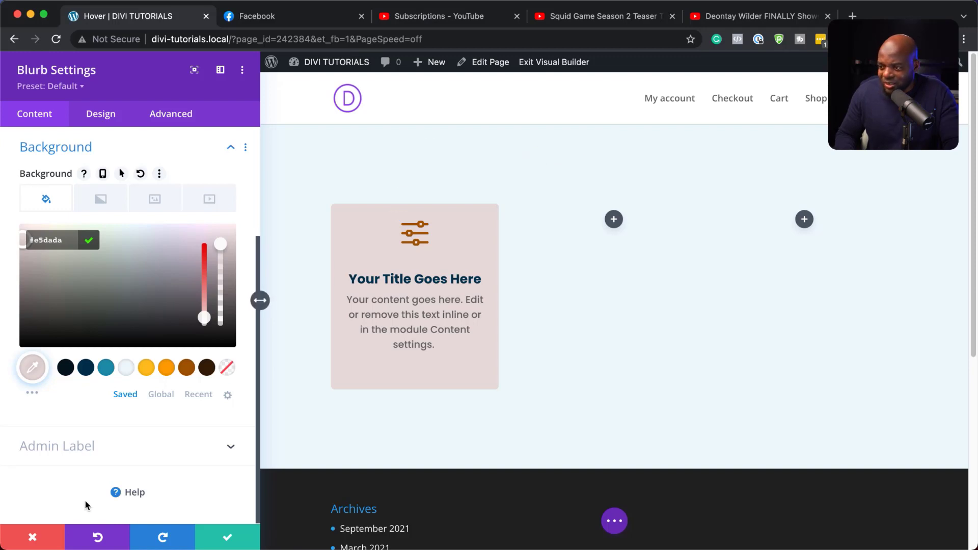
- Save the blurb settings, then make the section's background transparent and save it
{"action": "left_click", "coordinate": [229, 541]}
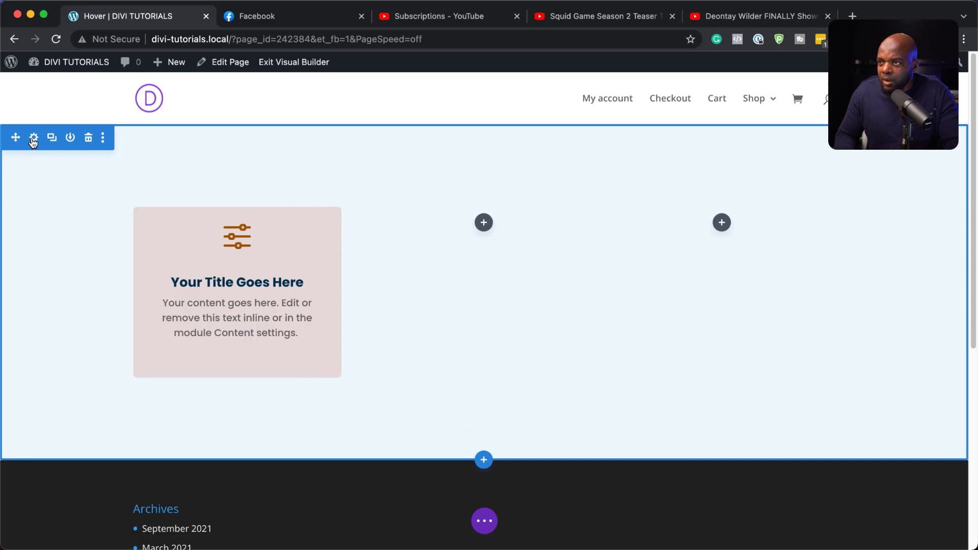
{"action": "left_click", "coordinate": [33, 139]}
{"action": "left_click", "coordinate": [53, 216]}
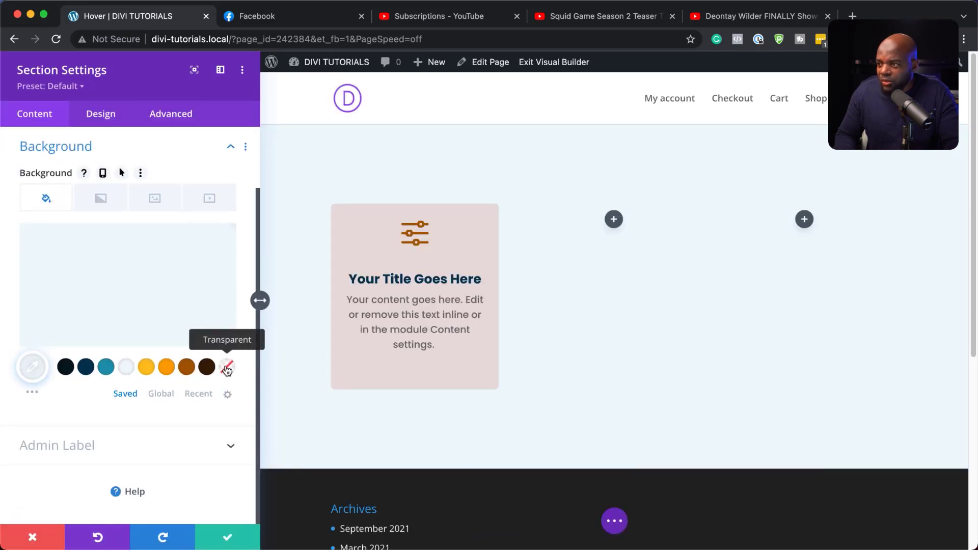
{"action": "left_click", "coordinate": [155, 294]}
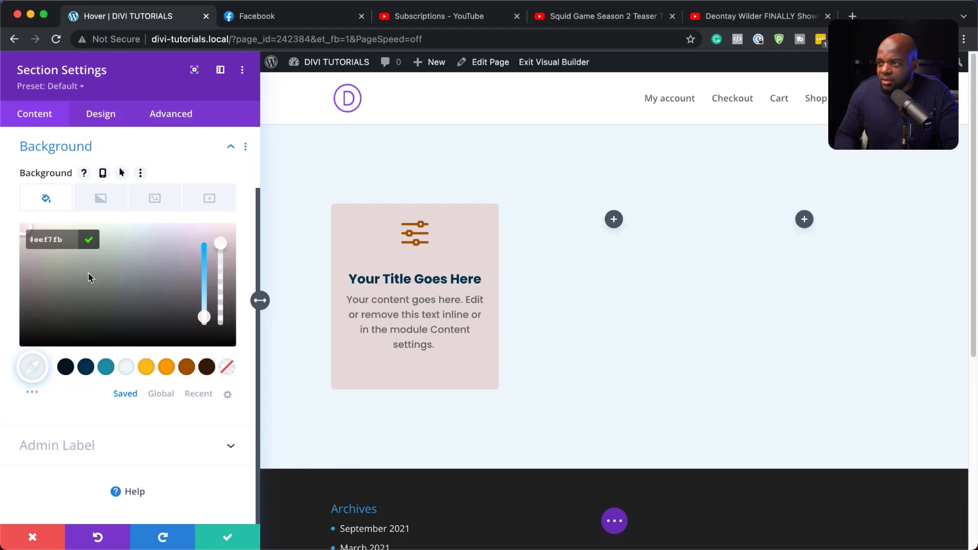
{"action": "left_click_drag", "start_coordinate": [23, 247], "coordinate": [24, 227]}
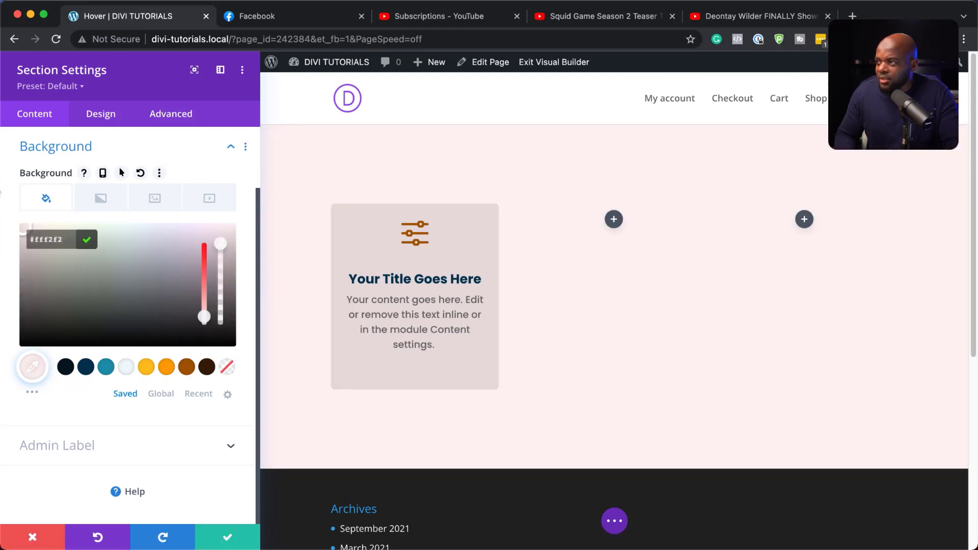
{"action": "left_click", "coordinate": [227, 367]}
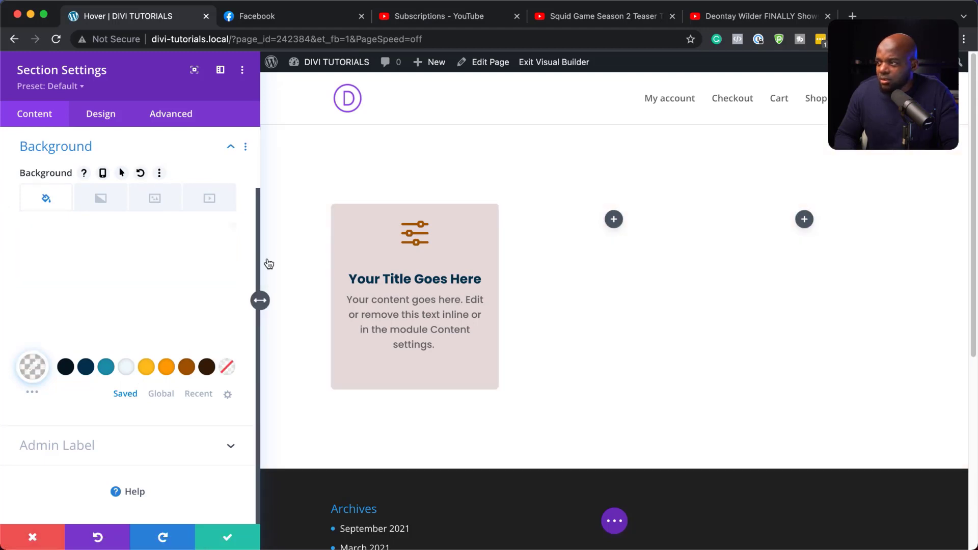
{"action": "left_click", "coordinate": [228, 543]}
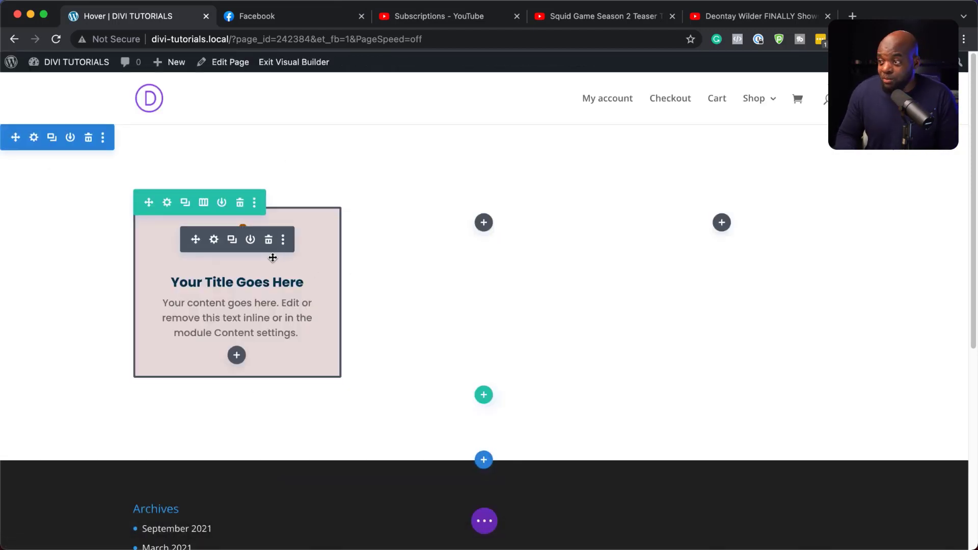
- Reopen the blurb's settings and set its background color to light gray #f2f2f2
{"action": "left_click", "coordinate": [214, 241]}
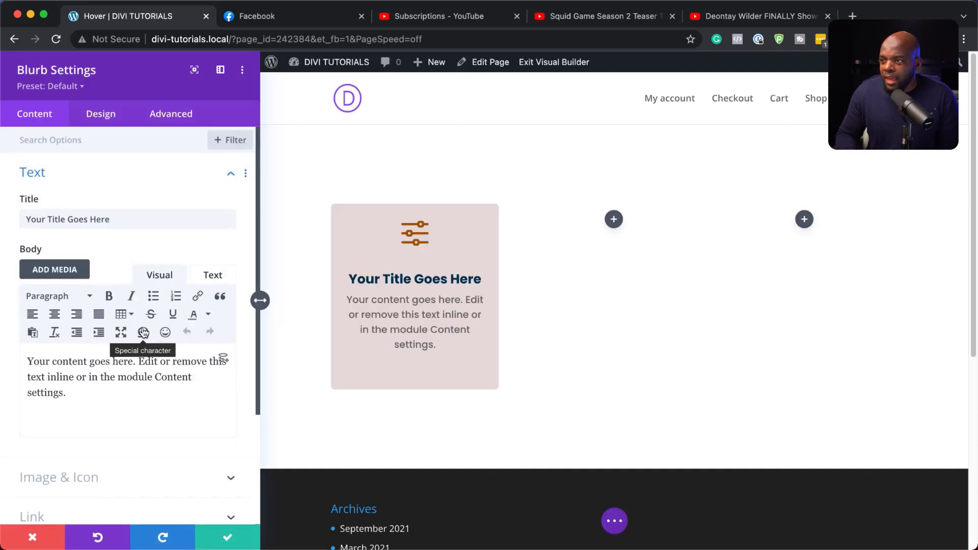
{"action": "scroll", "coordinate": [117, 425], "scroll_direction": "down", "scroll_amount": 4}
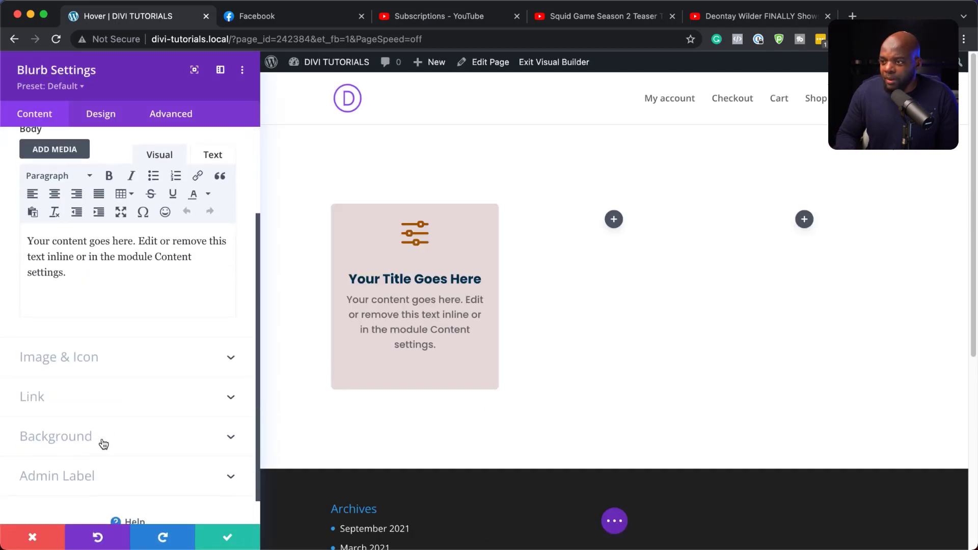
{"action": "left_click", "coordinate": [100, 443]}
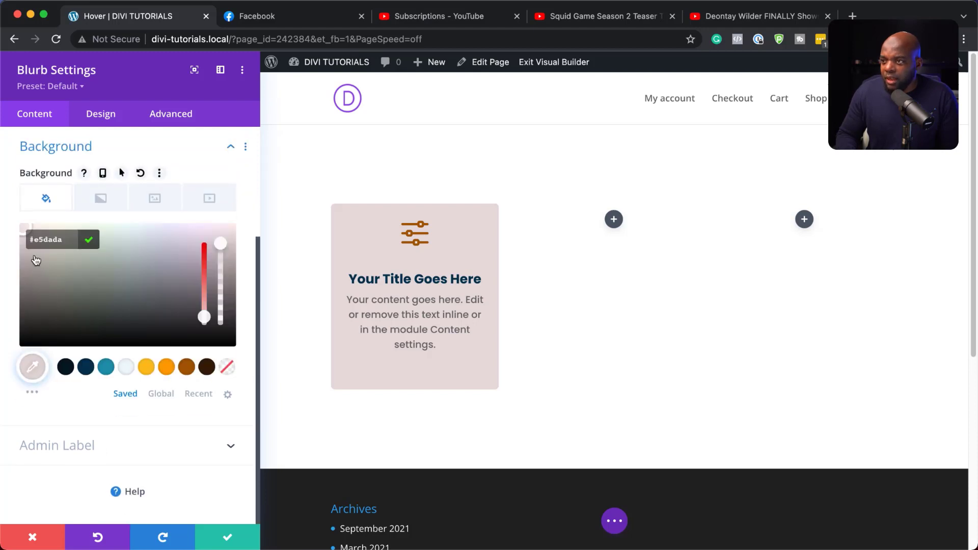
{"action": "mouse_move", "coordinate": [20, 227]}
{"action": "left_mouse_down"}
{"action": "mouse_move", "coordinate": [29, 278]}
{"action": "mouse_move", "coordinate": [7, 224]}
{"action": "left_mouse_up"}
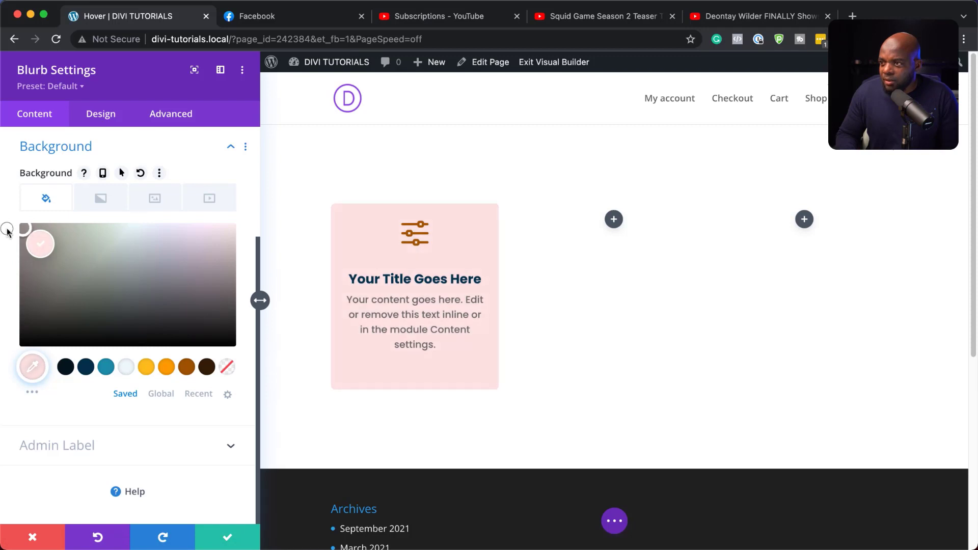
{"action": "left_click", "coordinate": [41, 242]}
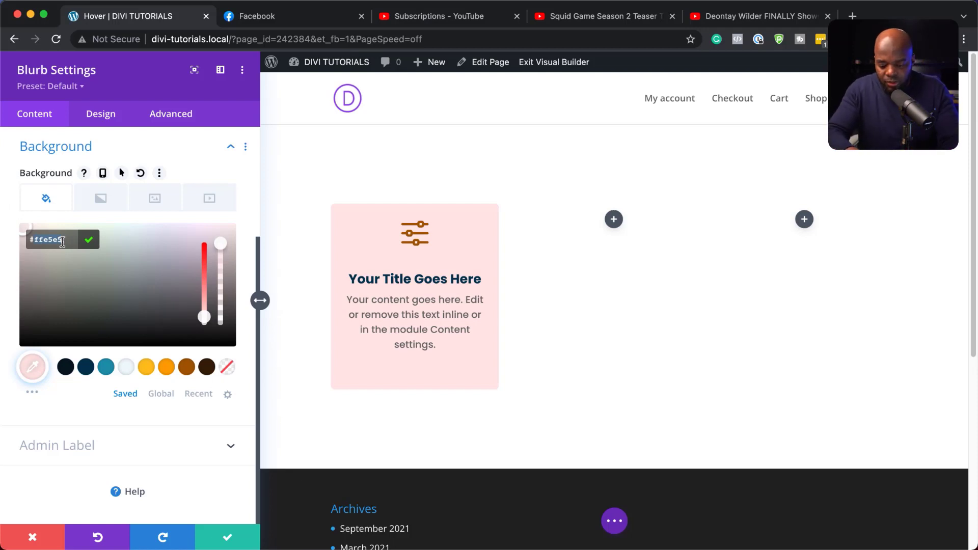
{"action": "type", "text": "#f2f2f2"}
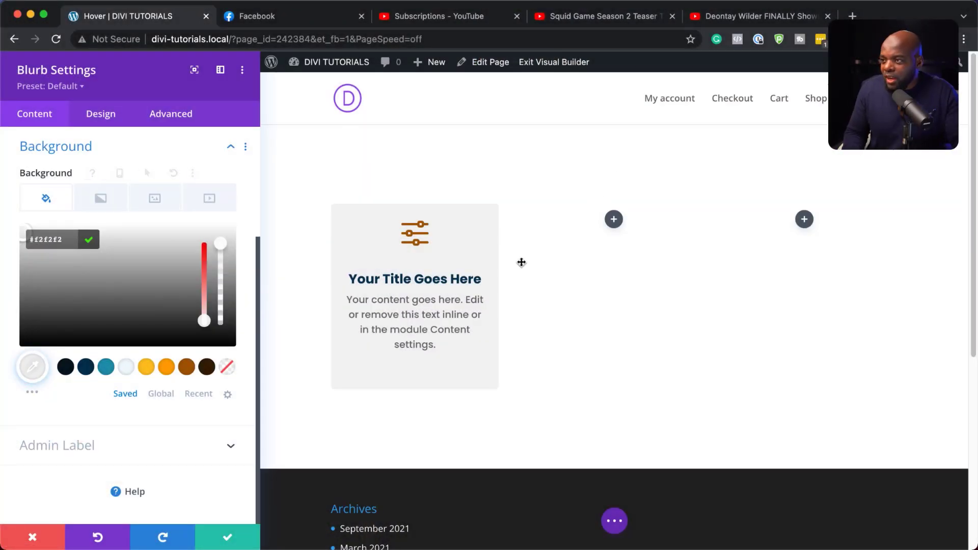
- Enable hover options for the blurb's background, set its hover color to semi-transparent teal rgba(31,145,173,0.39), and save the blurb settings
{"action": "mouse_move", "coordinate": [143, 176]}
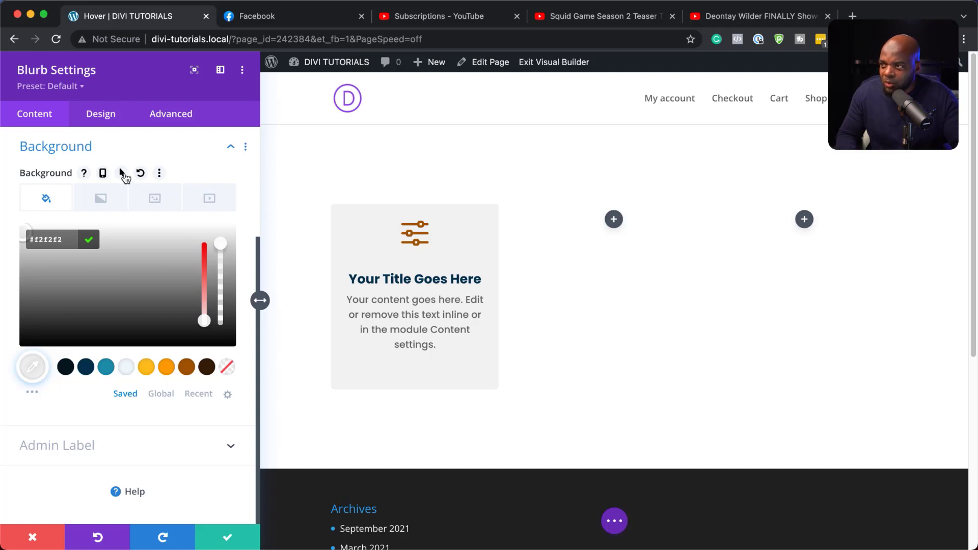
{"action": "left_click", "coordinate": [122, 174]}
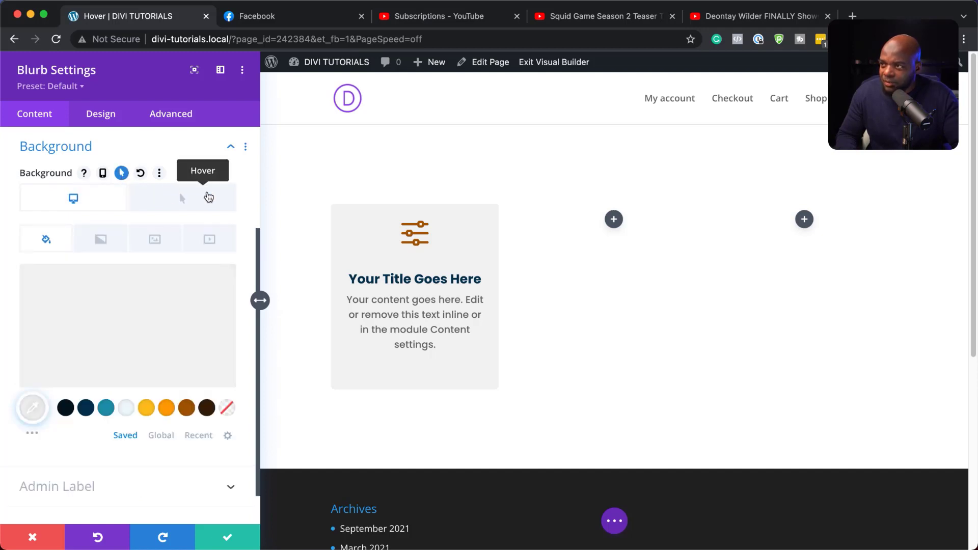
{"action": "left_click", "coordinate": [187, 199]}
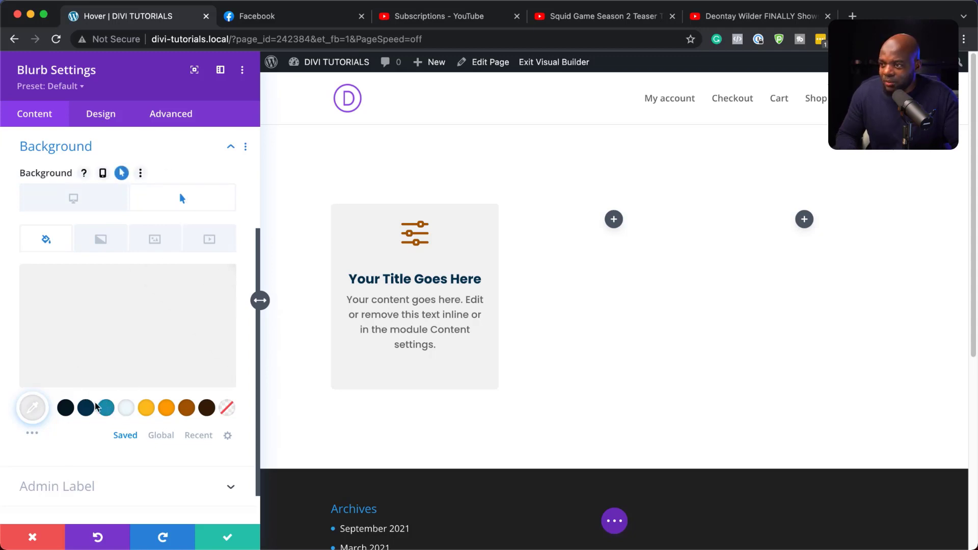
{"action": "left_click", "coordinate": [107, 409]}
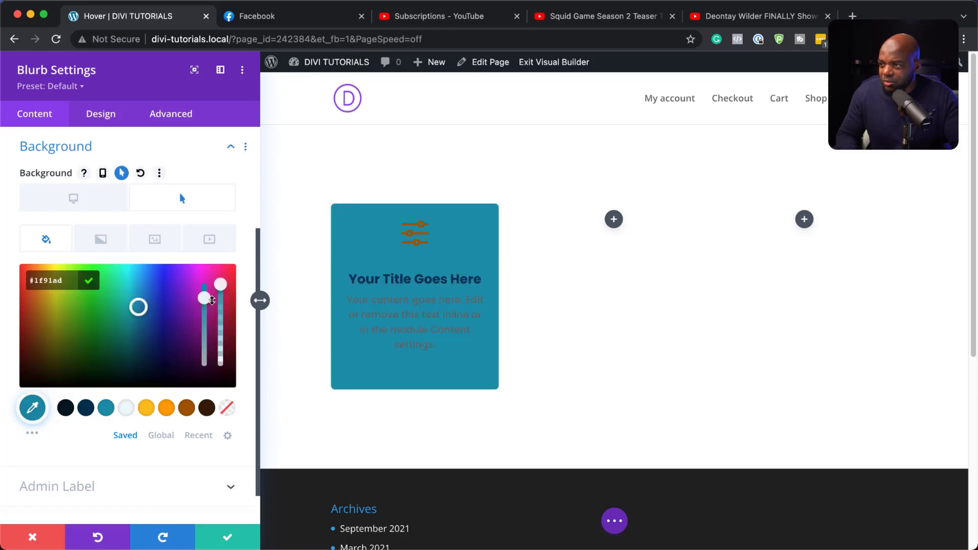
{"action": "left_click_drag", "start_coordinate": [222, 310], "coordinate": [222, 343]}
{"action": "left_click", "coordinate": [96, 200]}
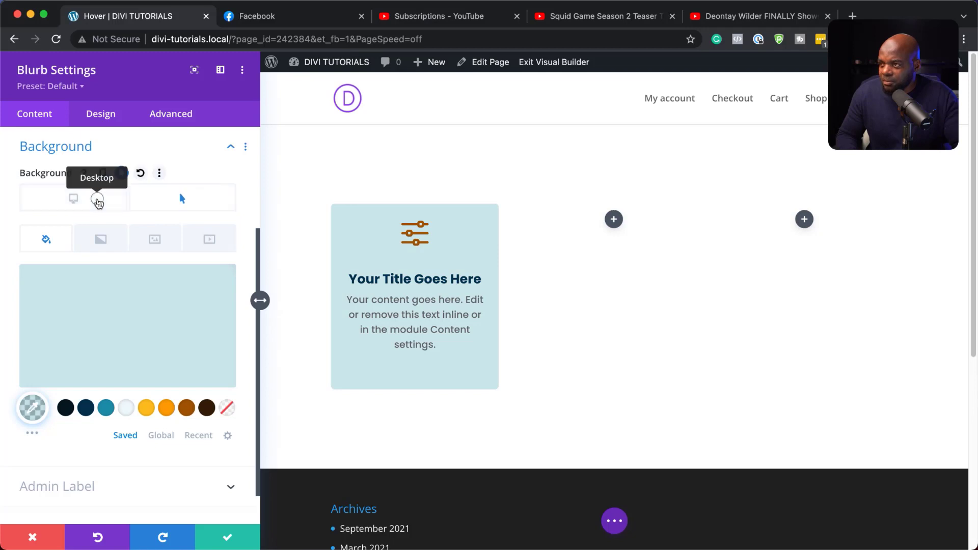
{"action": "left_click", "coordinate": [200, 205]}
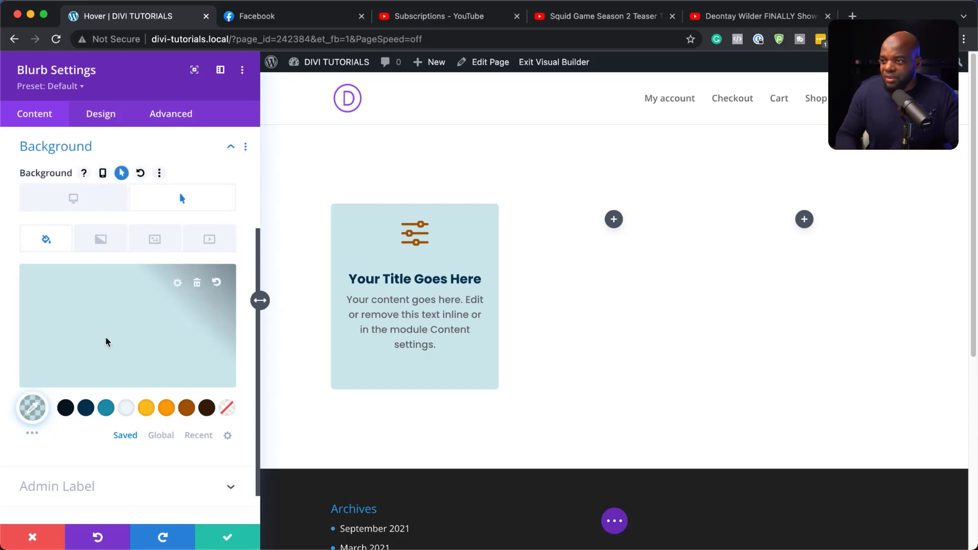
{"action": "left_click", "coordinate": [144, 341]}
{"action": "left_click_drag", "start_coordinate": [218, 336], "coordinate": [224, 337]}
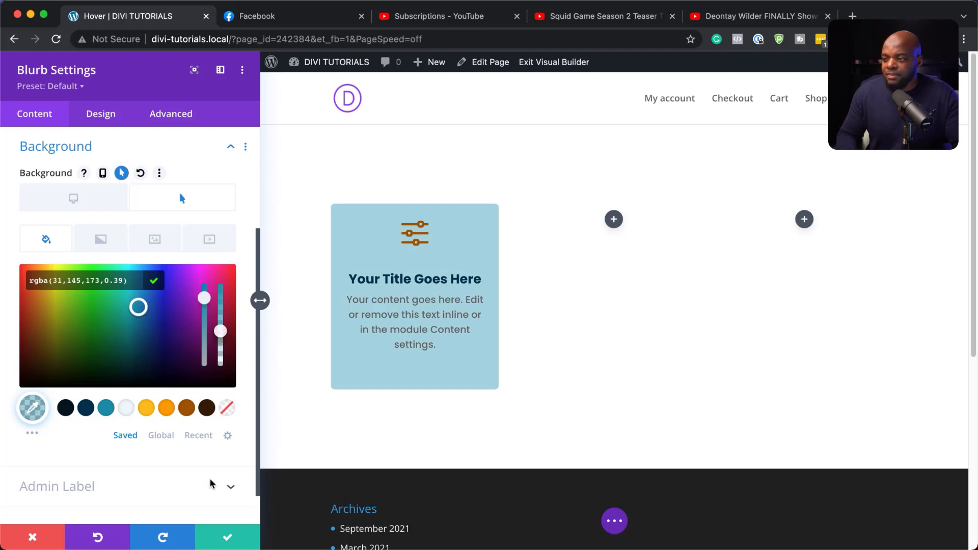
{"action": "left_click", "coordinate": [229, 539]}
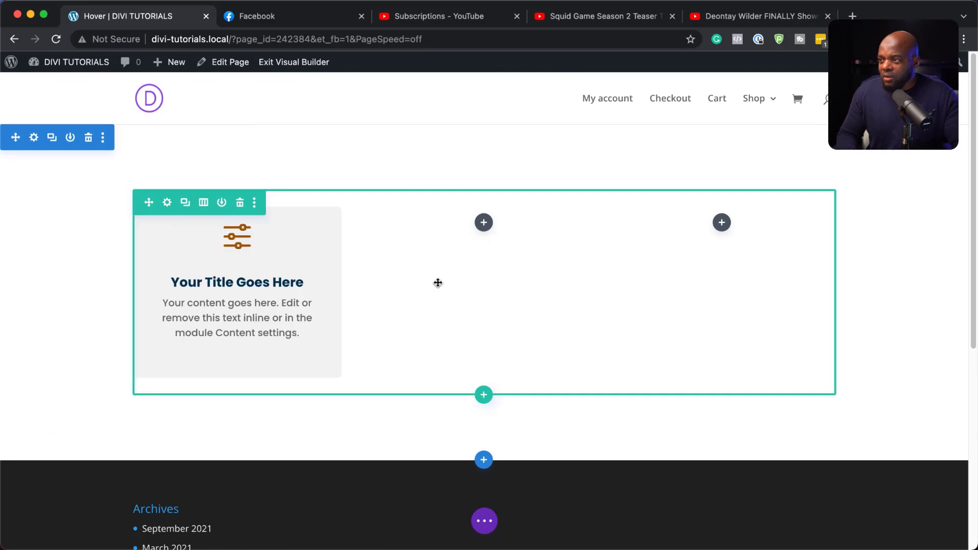
- Save the page and exit the Visual Builder
{"action": "key", "text": "ctrl+s"}
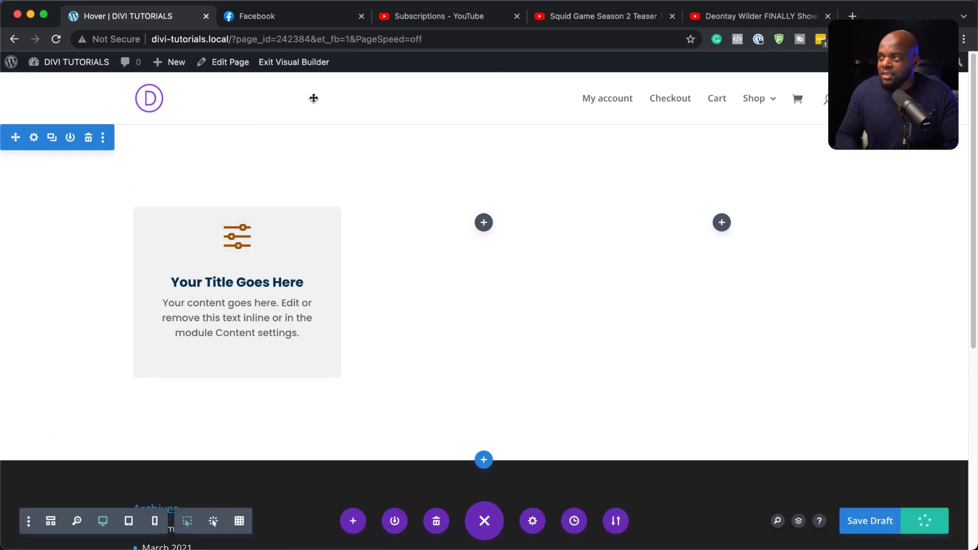
{"action": "left_click", "coordinate": [300, 65]}
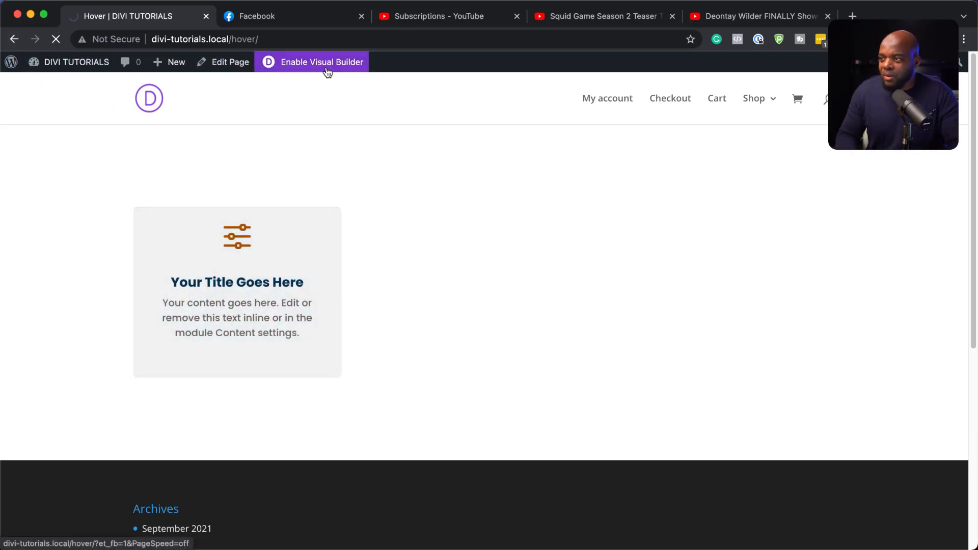
- Duplicate the blurb row and delete the default-state background color of the blurb in the second row
{"action": "left_click", "coordinate": [185, 201]}
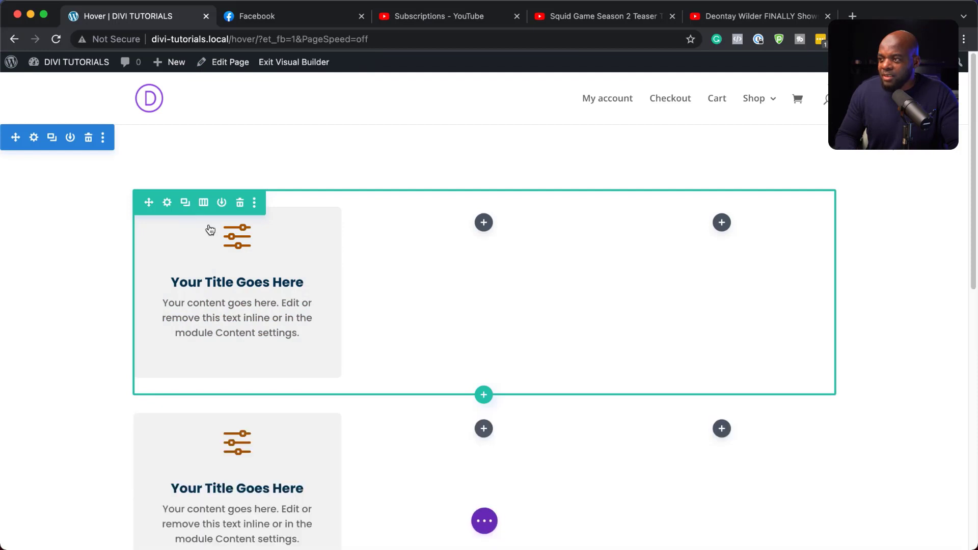
{"action": "scroll", "coordinate": [415, 474], "scroll_direction": "down", "scroll_amount": 4}
{"action": "left_click", "coordinate": [213, 310]}
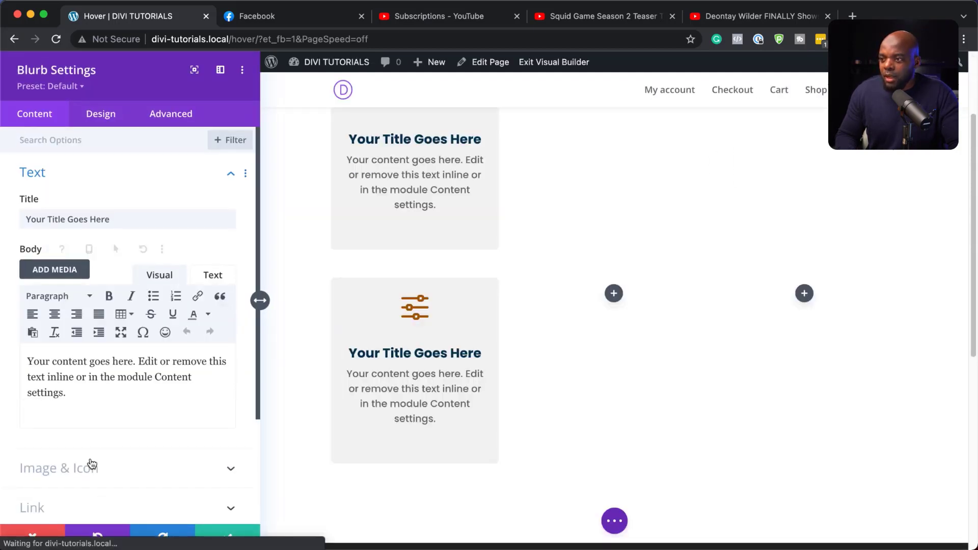
{"action": "scroll", "coordinate": [153, 476], "scroll_direction": "down", "scroll_amount": 3}
{"action": "left_click", "coordinate": [85, 409]}
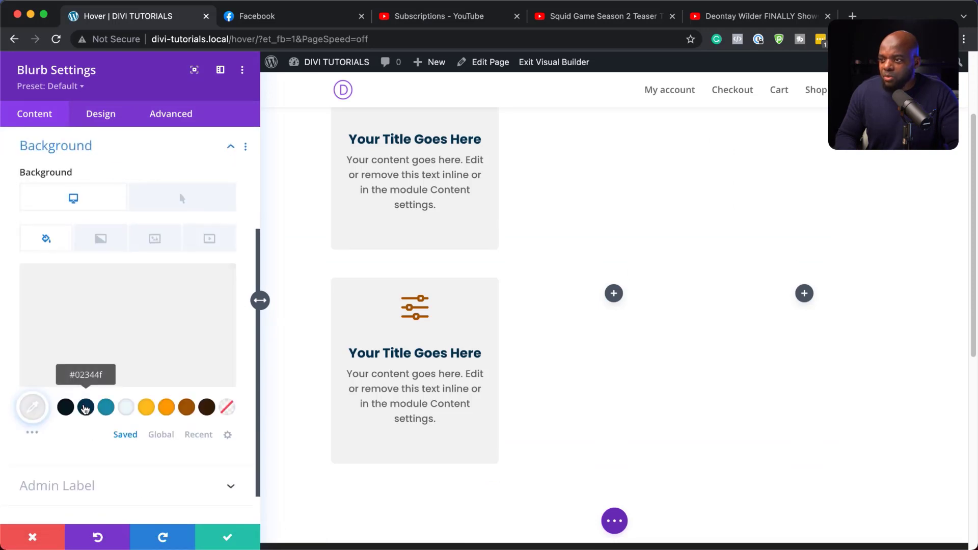
{"action": "mouse_move", "coordinate": [188, 326]}
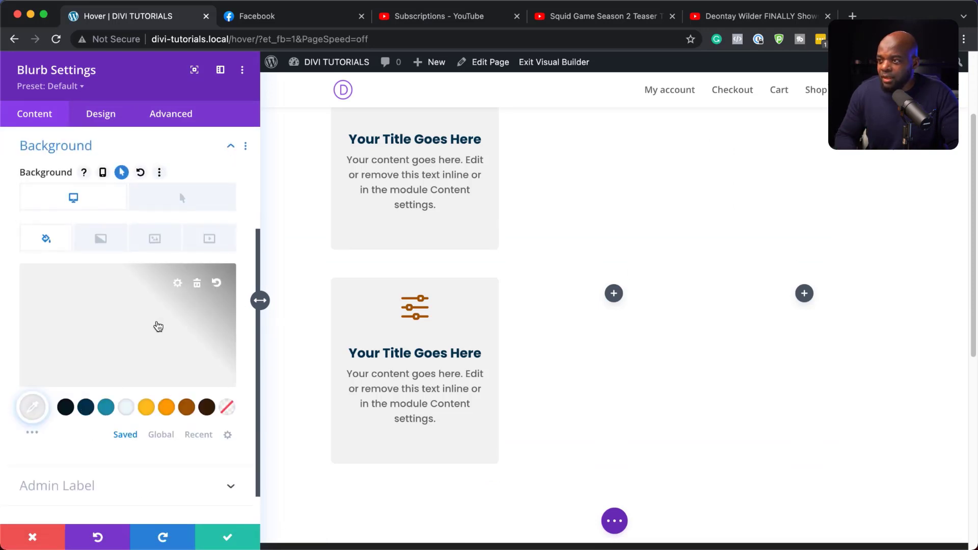
{"action": "left_click", "coordinate": [197, 284]}
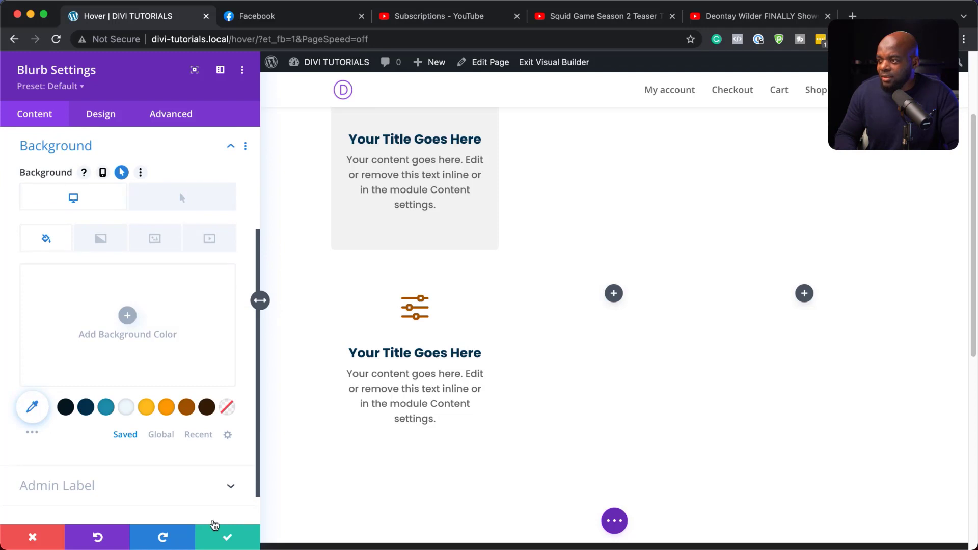
- Set the second-row blurb's box shadow vertical position to 0px for both the default and hover states
{"action": "left_click", "coordinate": [107, 120]}
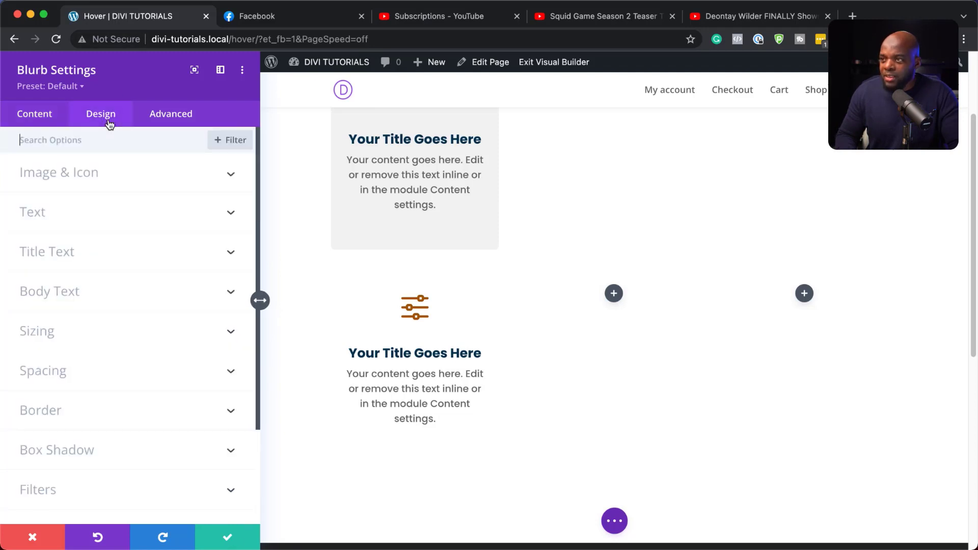
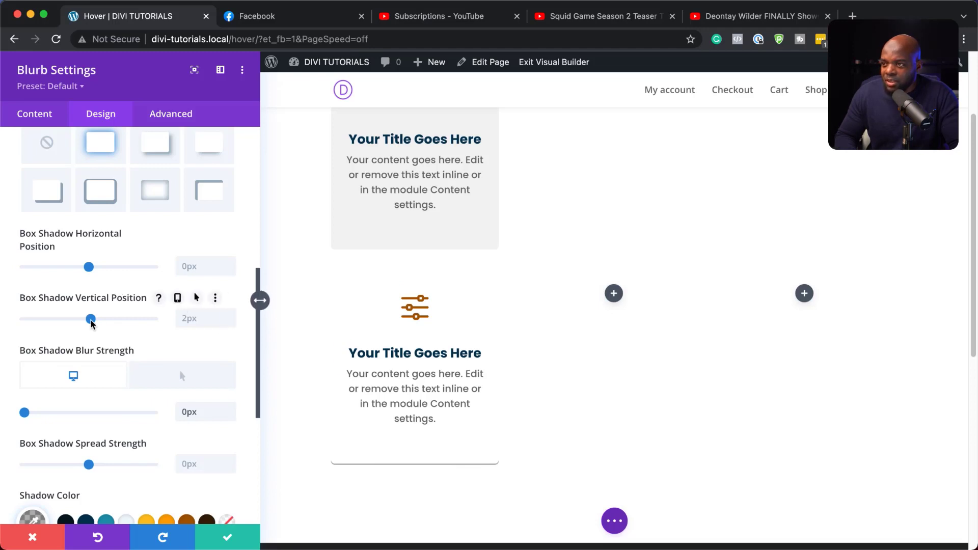
{"action": "mouse_move", "coordinate": [91, 320]}
{"action": "left_mouse_down"}
{"action": "mouse_move", "coordinate": [36, 319]}
{"action": "mouse_move", "coordinate": [84, 320]}
{"action": "left_mouse_up"}
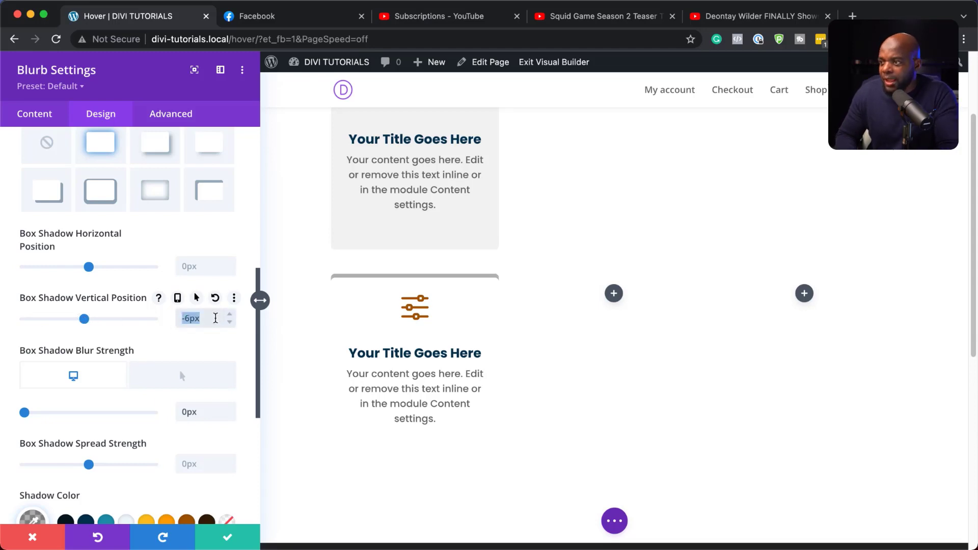
{"action": "type", "text": "0px"}
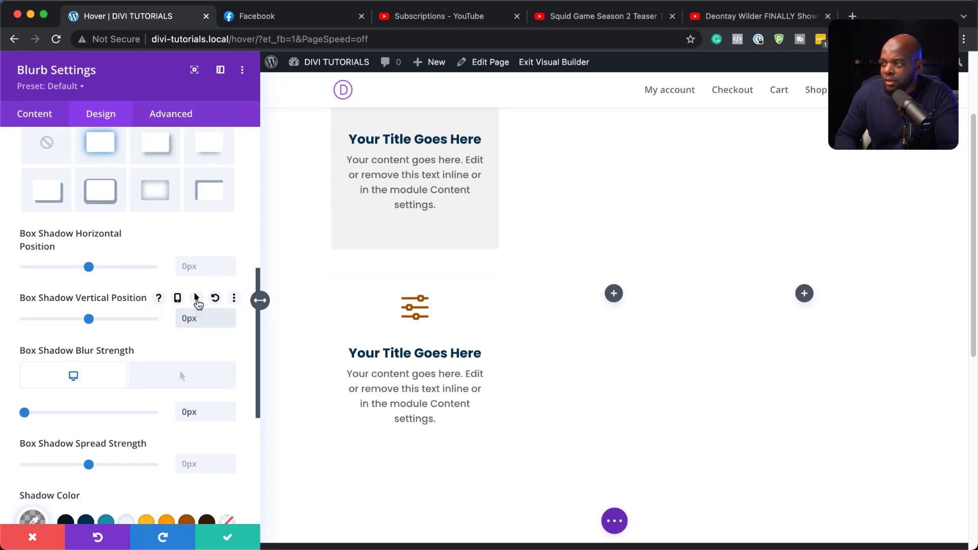
{"action": "left_click", "coordinate": [197, 299]}
{"action": "left_click", "coordinate": [190, 326]}
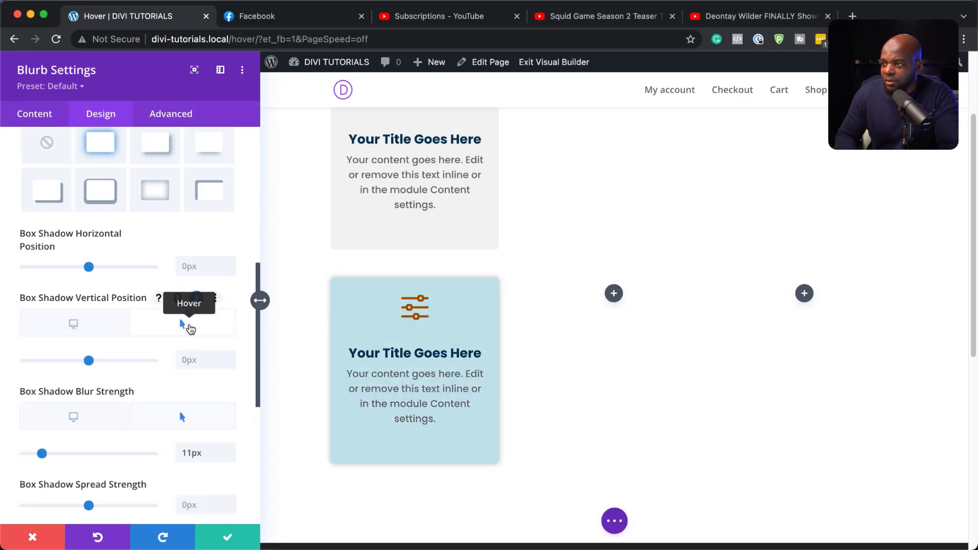
{"action": "left_click", "coordinate": [199, 360]}
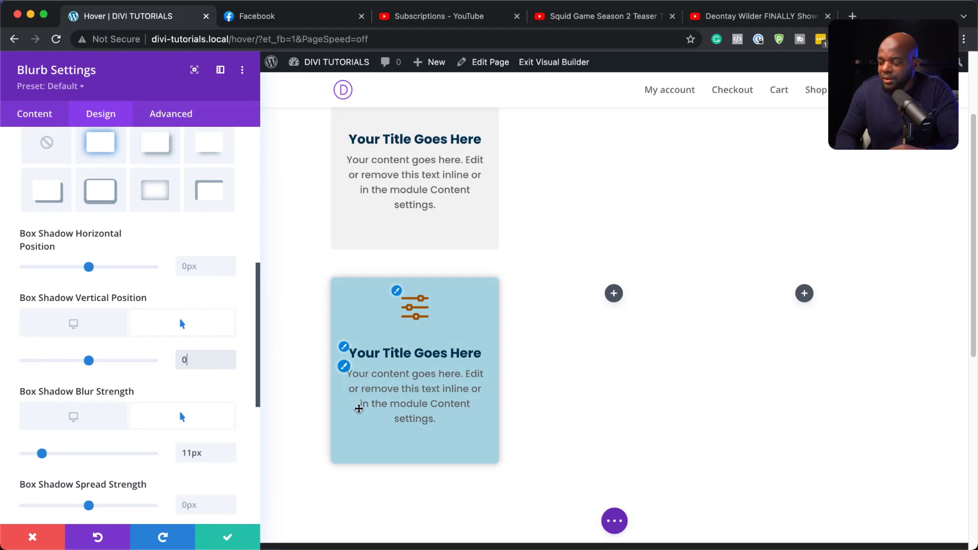
{"action": "left_click", "coordinate": [84, 330]}
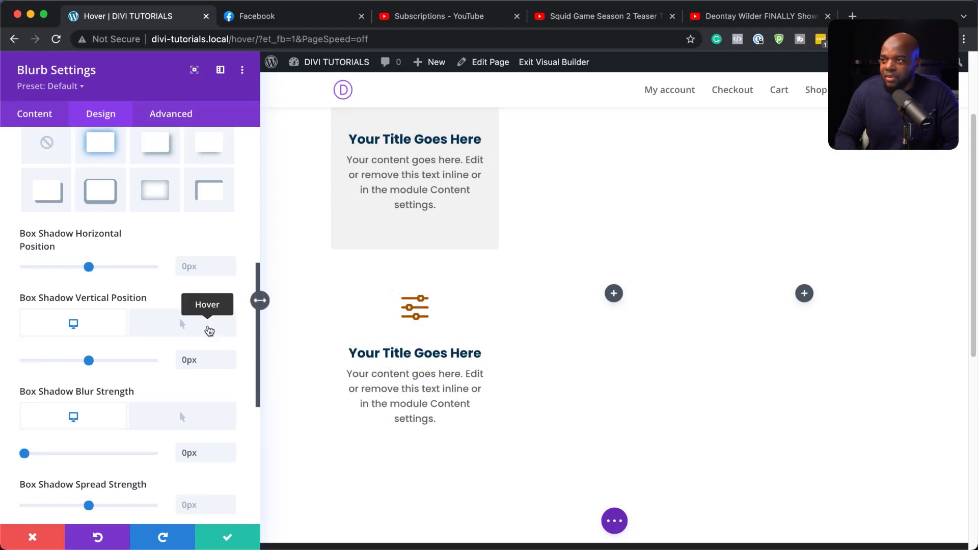
- Make the second-row blurb's hover background transparent and save the blurb settings
{"action": "left_click", "coordinate": [48, 119]}
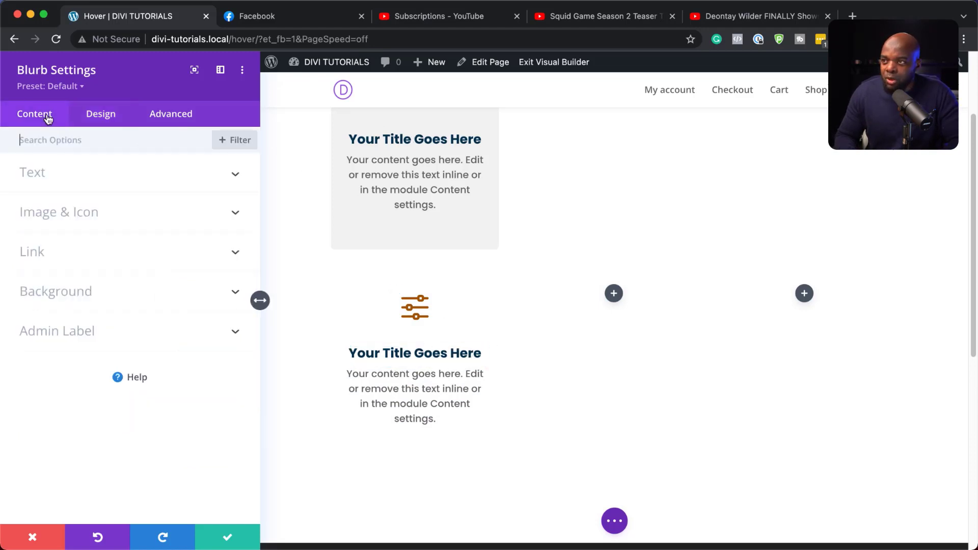
{"action": "left_click", "coordinate": [60, 294]}
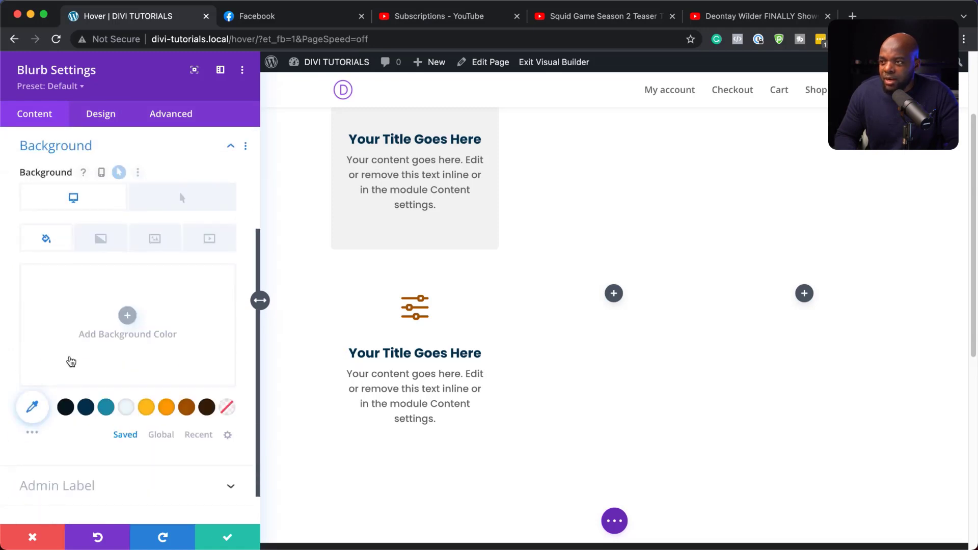
{"action": "left_click", "coordinate": [187, 197]}
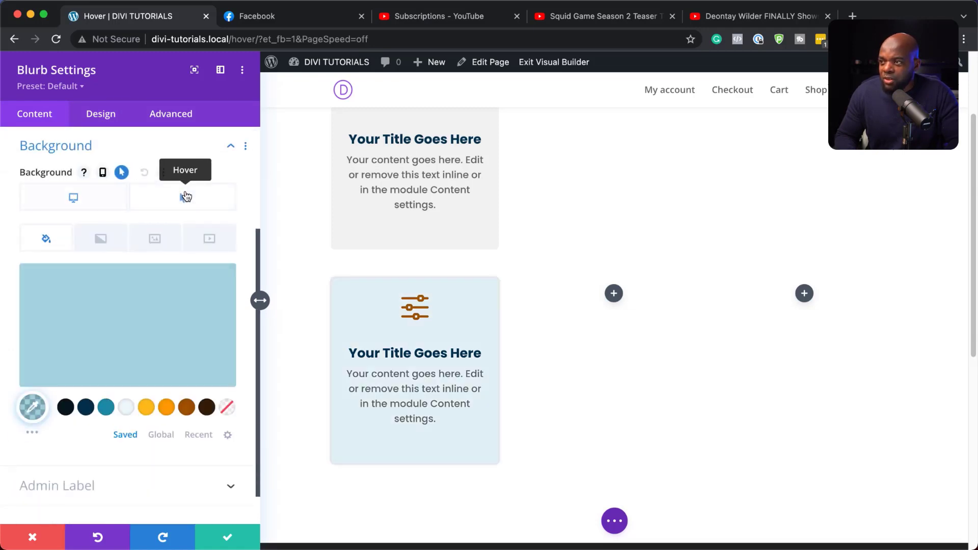
{"action": "left_click", "coordinate": [228, 408]}
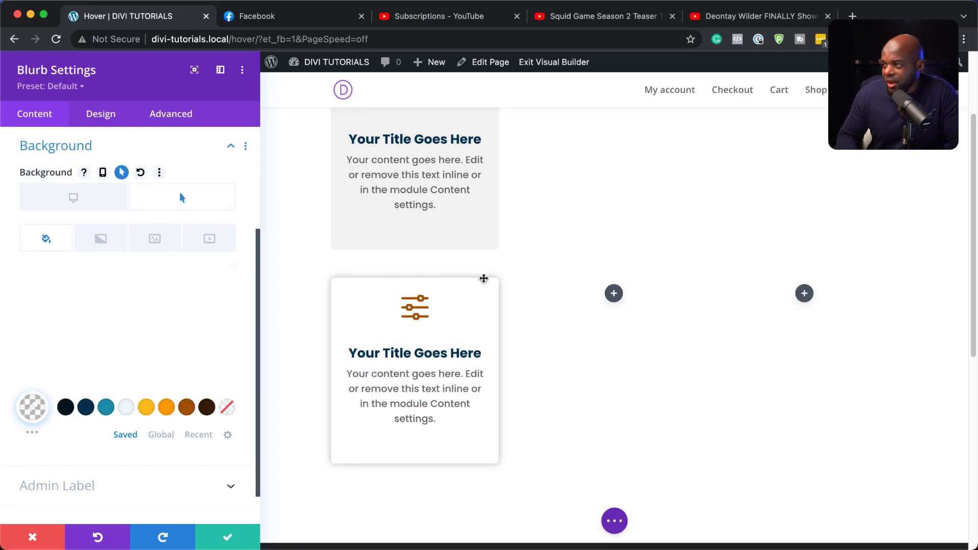
{"action": "left_click", "coordinate": [89, 200]}
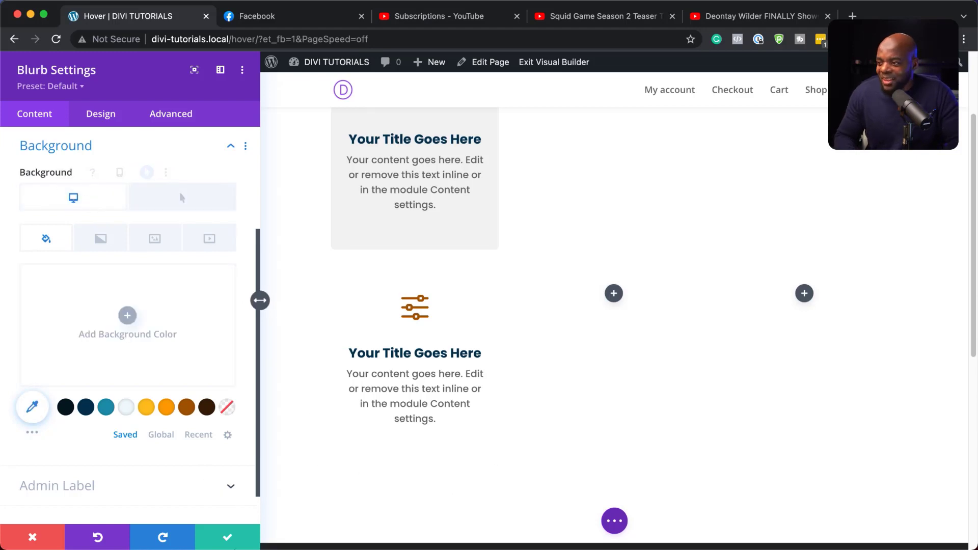
{"action": "left_click", "coordinate": [233, 537]}
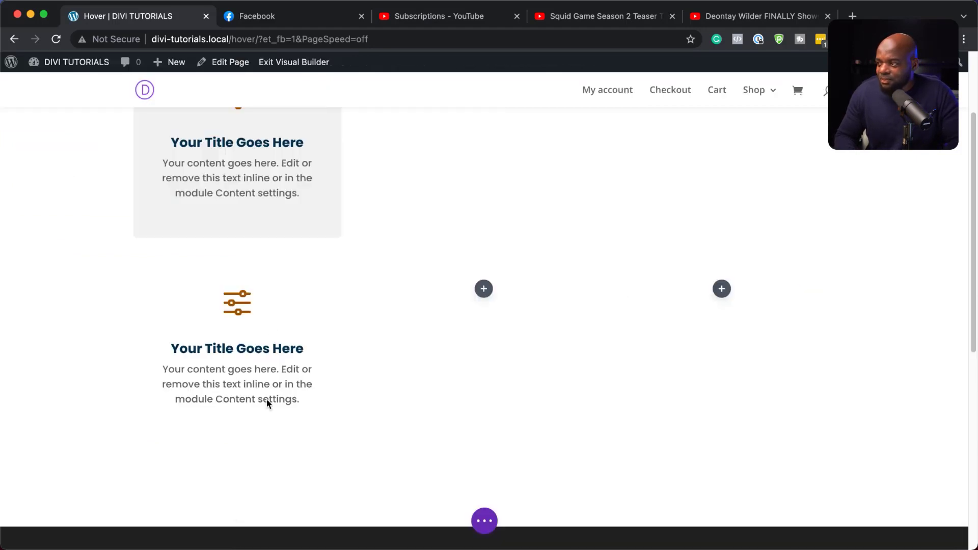
- Duplicate the second-row blurb so that a copy fills each of the row's two empty columns
{"action": "left_click", "coordinate": [232, 307]}
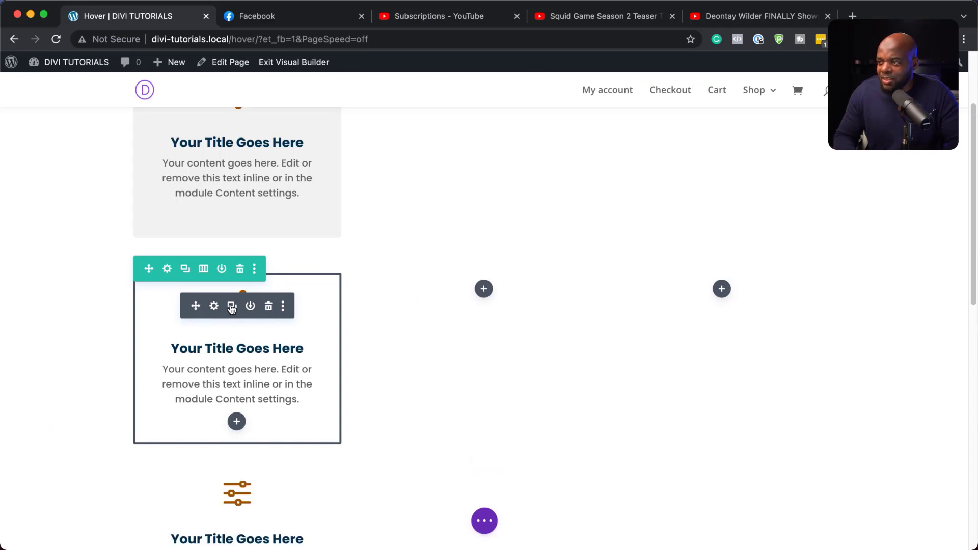
{"action": "left_click_drag", "start_coordinate": [196, 311], "coordinate": [691, 293]}
{"action": "left_click", "coordinate": [477, 307]}
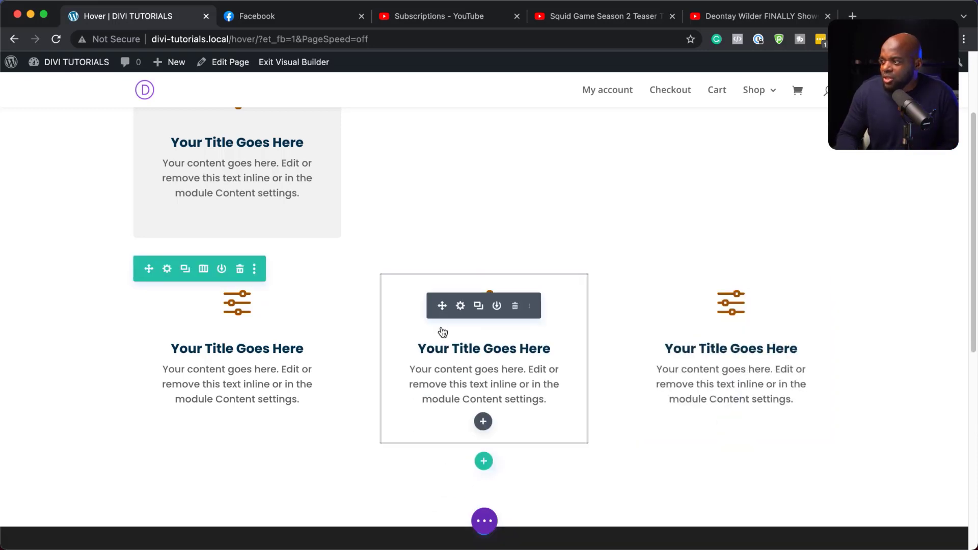
- Set the hover transform scale of the second row's middle blurb to 110% and save the blurb settings
{"action": "left_click", "coordinate": [460, 307]}
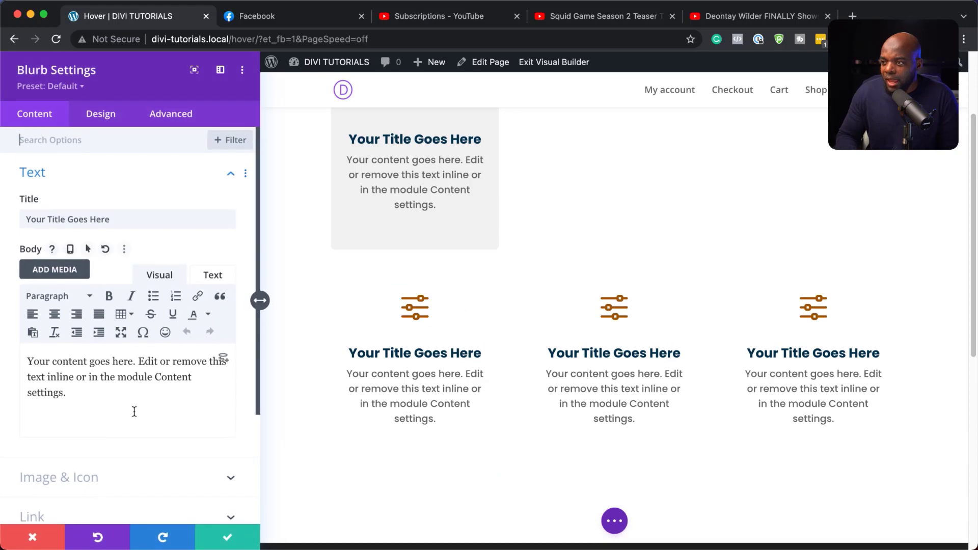
{"action": "left_click", "coordinate": [114, 118]}
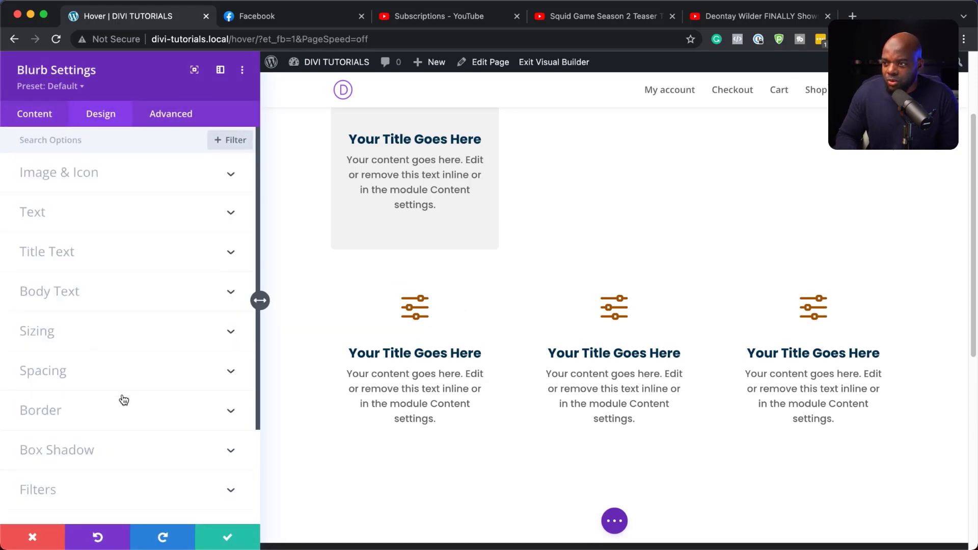
{"action": "scroll", "coordinate": [124, 400], "scroll_direction": "down", "scroll_amount": 5}
{"action": "left_click", "coordinate": [104, 408]}
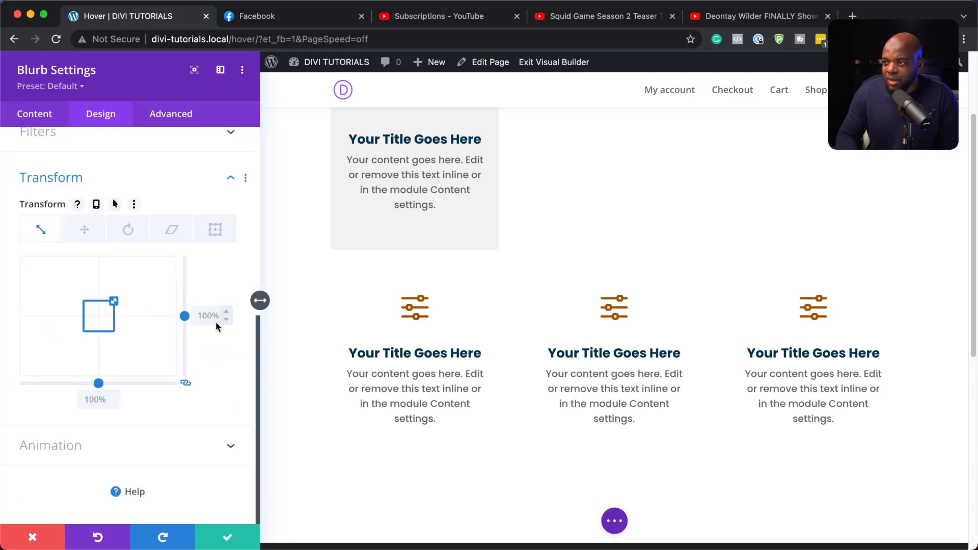
{"action": "left_click", "coordinate": [115, 204]}
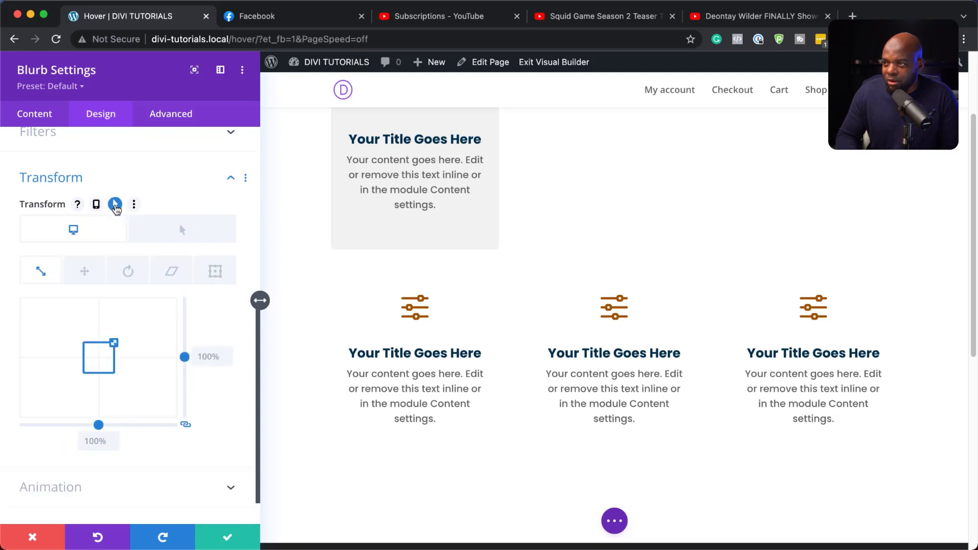
{"action": "left_click", "coordinate": [174, 234]}
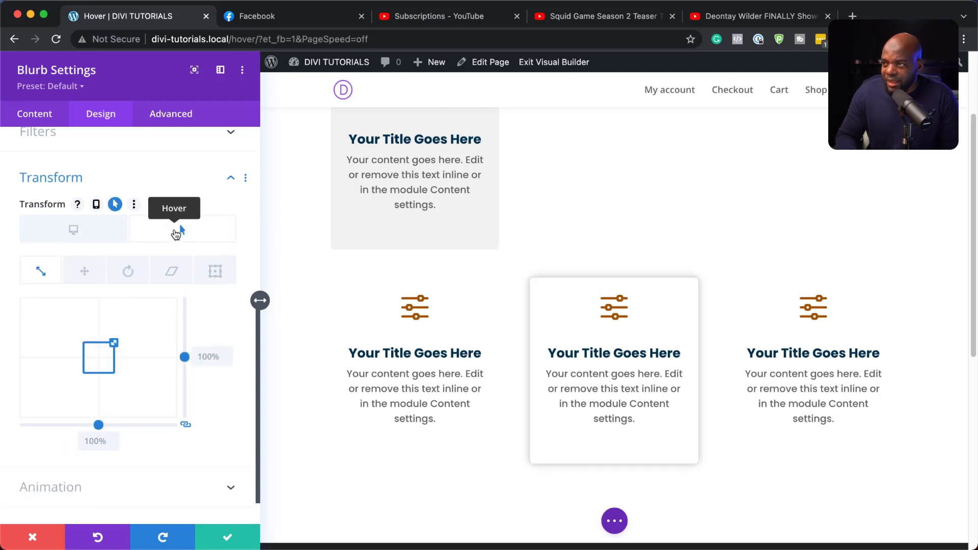
{"action": "left_click", "coordinate": [203, 358]}
{"action": "type", "text": "110"}
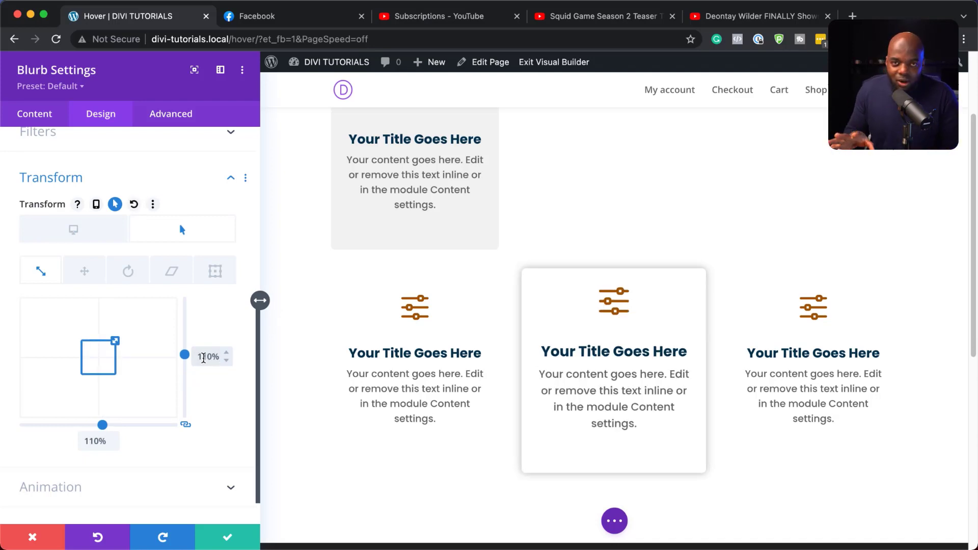
{"action": "left_click", "coordinate": [227, 541]}
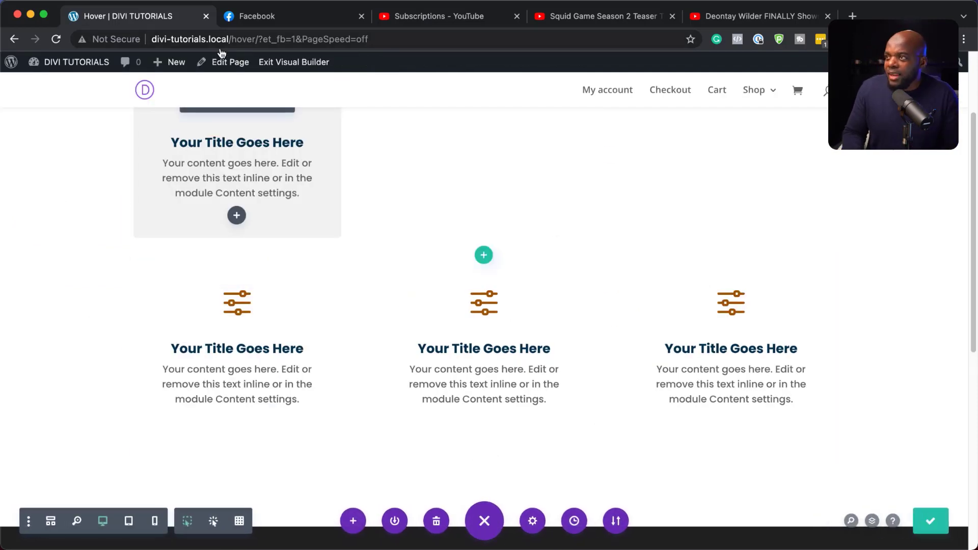
- Exit the Visual Builder and view the hover effects of both blurb rows on the live page
{"action": "left_click", "coordinate": [282, 62]}
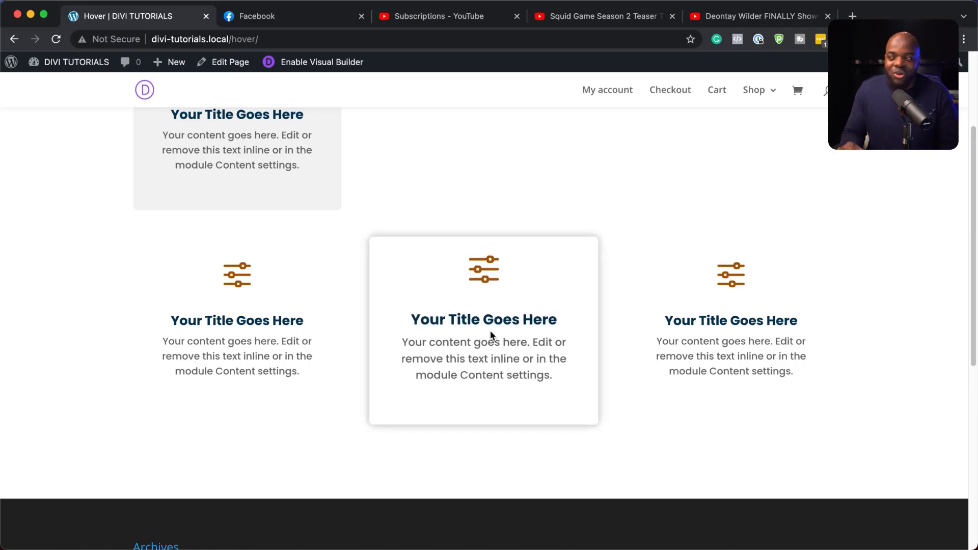
{"action": "scroll", "coordinate": [398, 300], "scroll_direction": "up", "scroll_amount": 3}
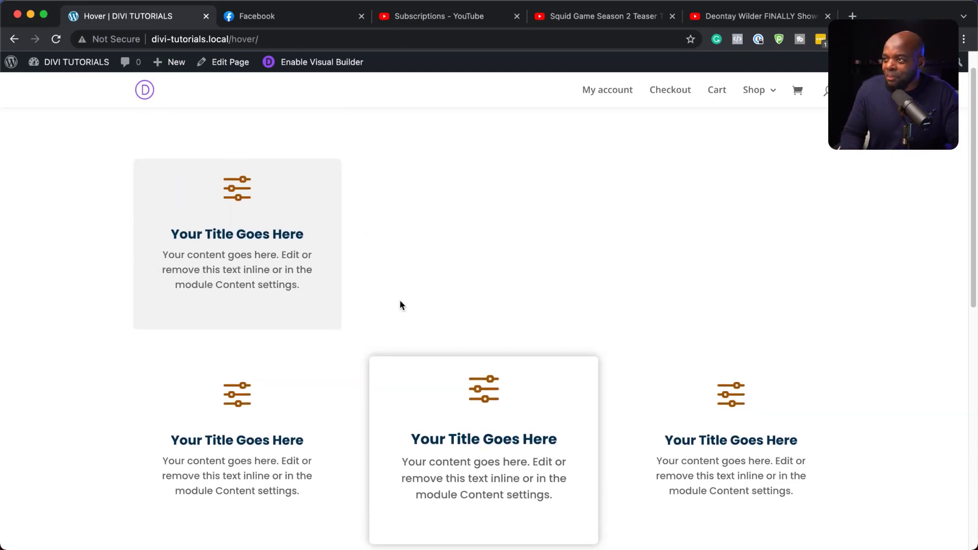
{"action": "scroll", "coordinate": [400, 305], "scroll_direction": "up", "scroll_amount": 1}
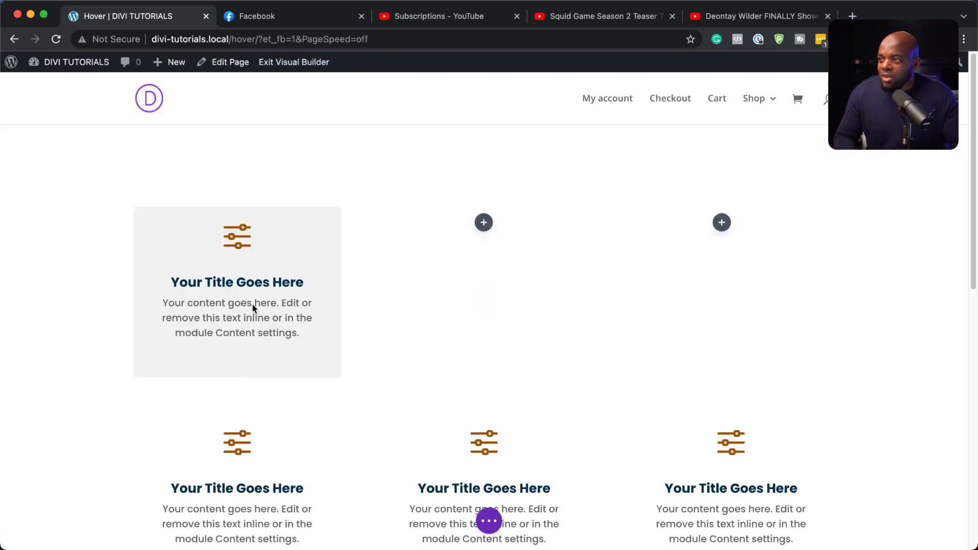
- Duplicate the first row's blurb and place the copy in the row's middle column
{"action": "mouse_move", "coordinate": [255, 256]}
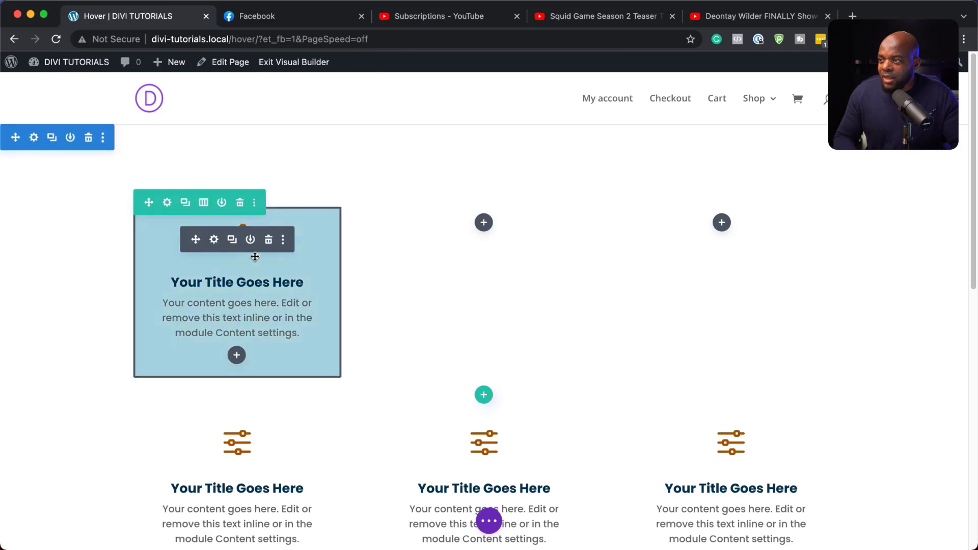
{"action": "left_click", "coordinate": [231, 241]}
{"action": "left_click_drag", "start_coordinate": [328, 245], "coordinate": [484, 229]}
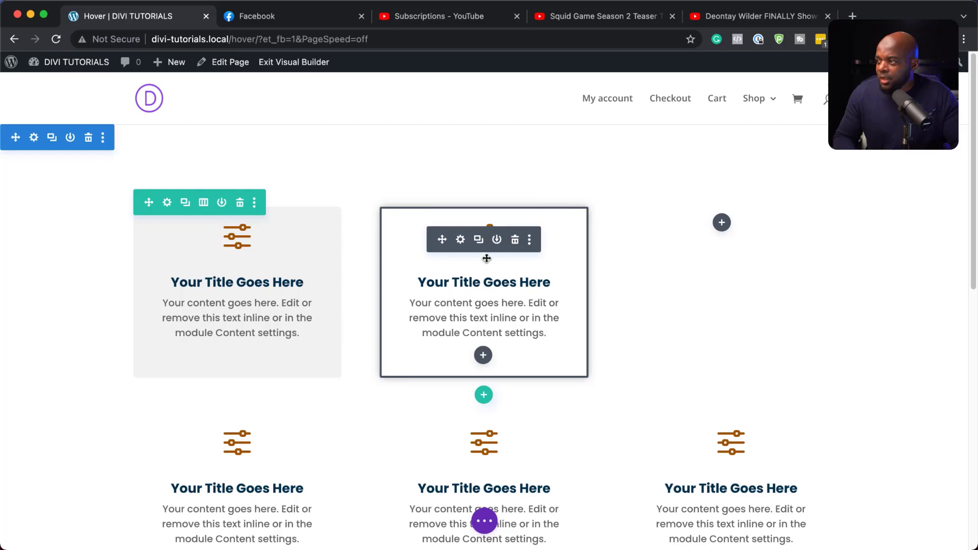
- Set the hover background color of the first row's middle blurb to #071822
{"action": "left_click", "coordinate": [461, 240]}
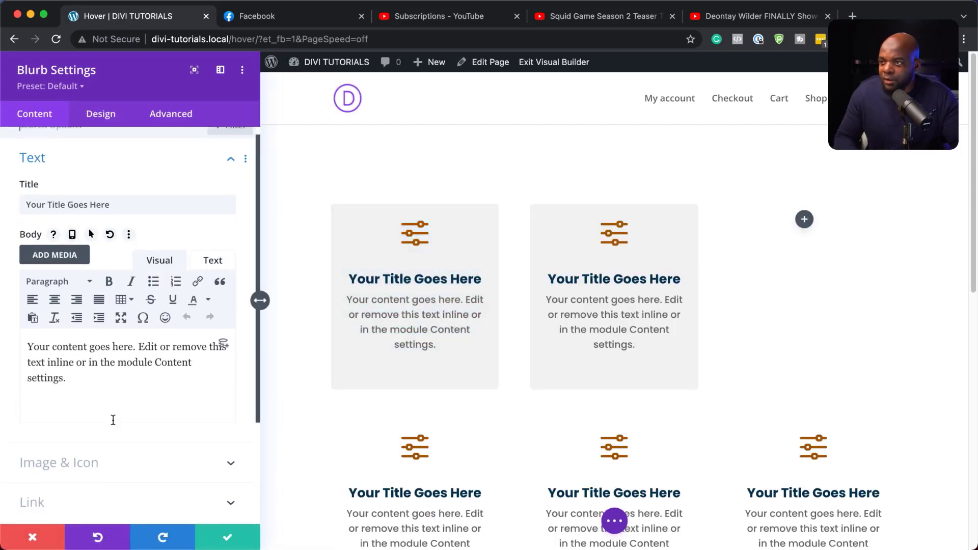
{"action": "scroll", "coordinate": [114, 422], "scroll_direction": "down", "scroll_amount": 6}
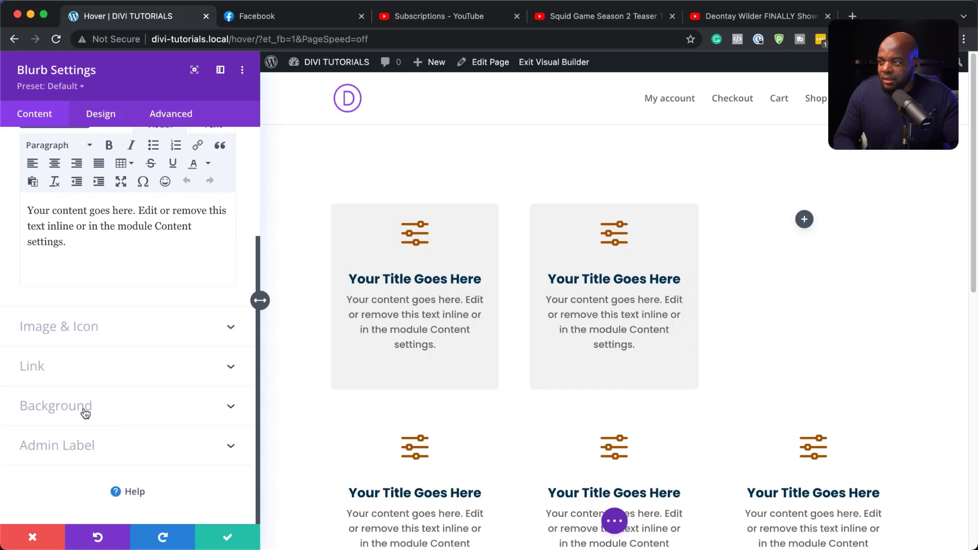
{"action": "left_click", "coordinate": [85, 413]}
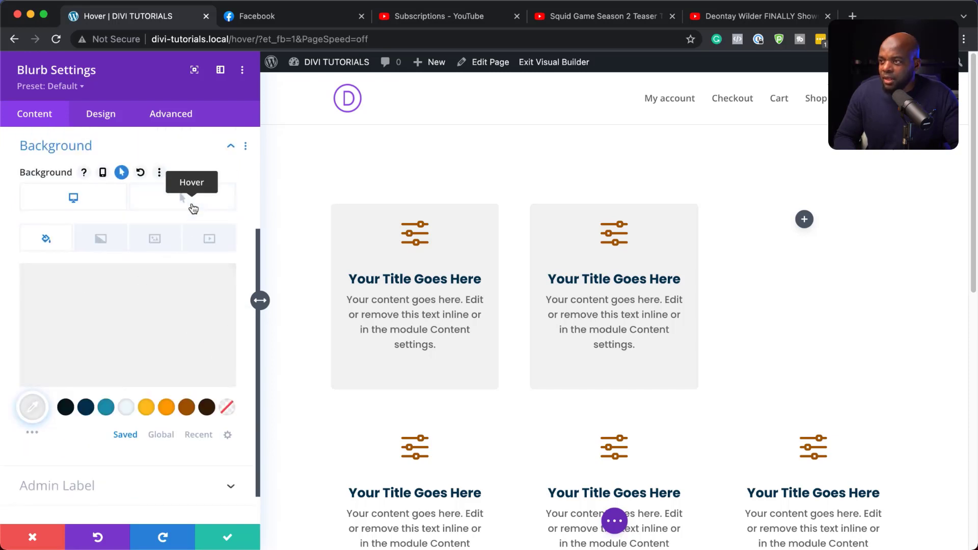
{"action": "left_click", "coordinate": [192, 201]}
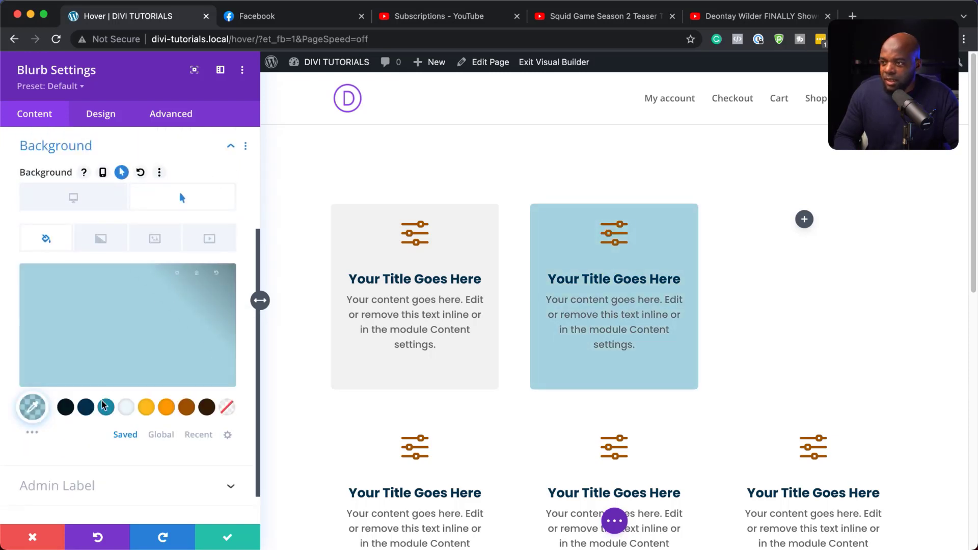
{"action": "left_click", "coordinate": [68, 410]}
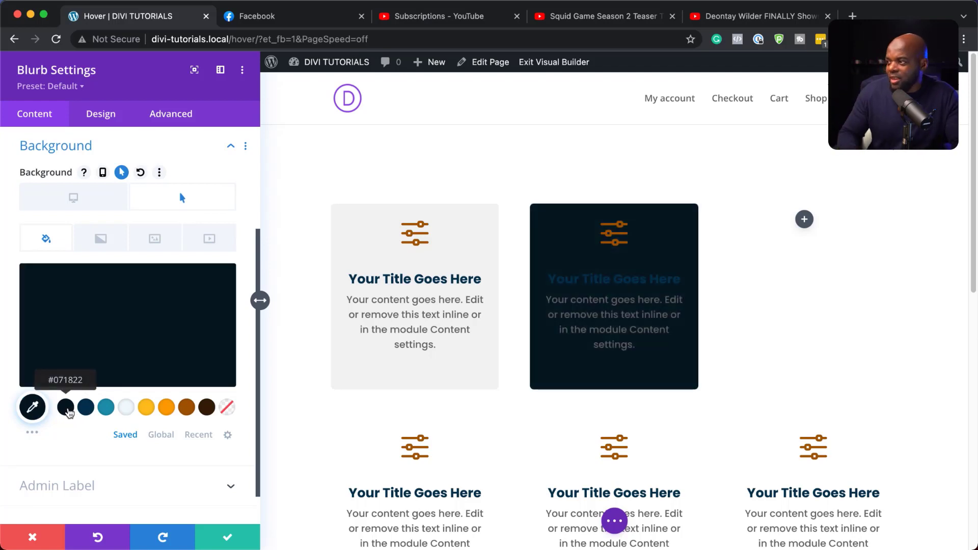
{"action": "left_click", "coordinate": [99, 202]}
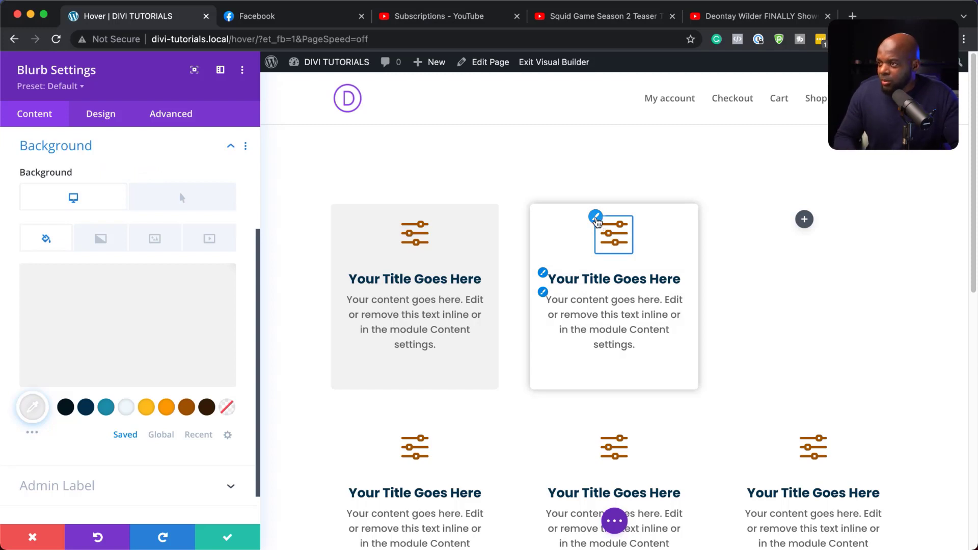
- Enable a hover state for the middle blurb's icon color and set it to the saved yellow
{"action": "left_click", "coordinate": [595, 218]}
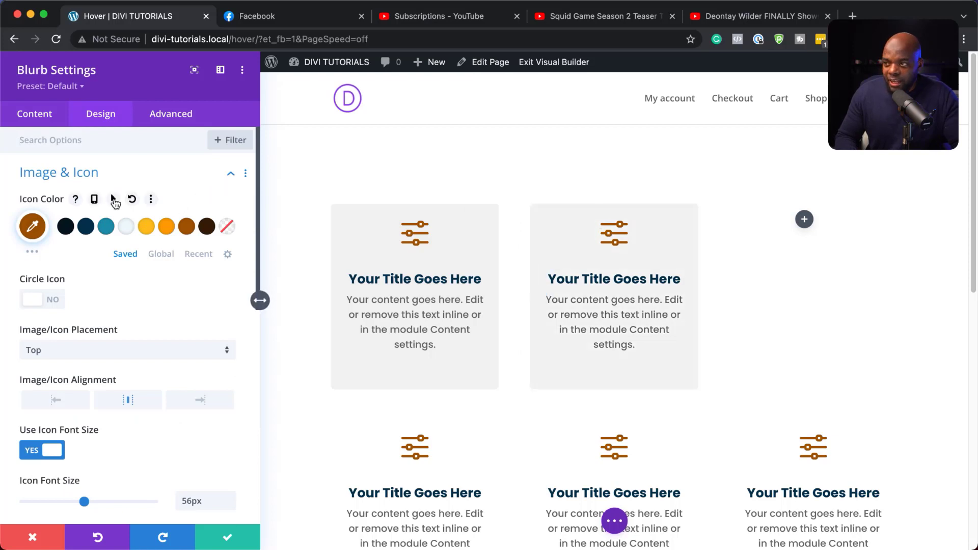
{"action": "left_click", "coordinate": [115, 200]}
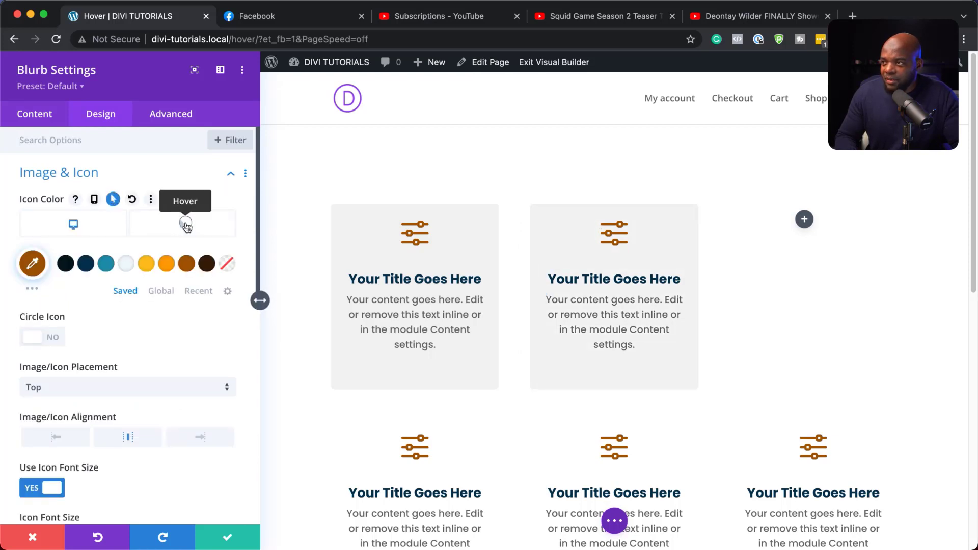
{"action": "left_click", "coordinate": [185, 226]}
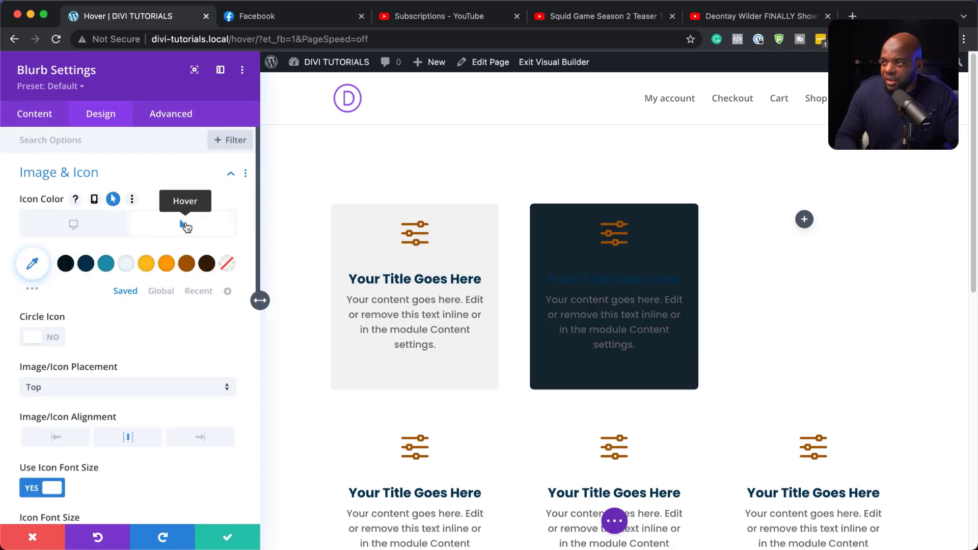
{"action": "left_click", "coordinate": [126, 264]}
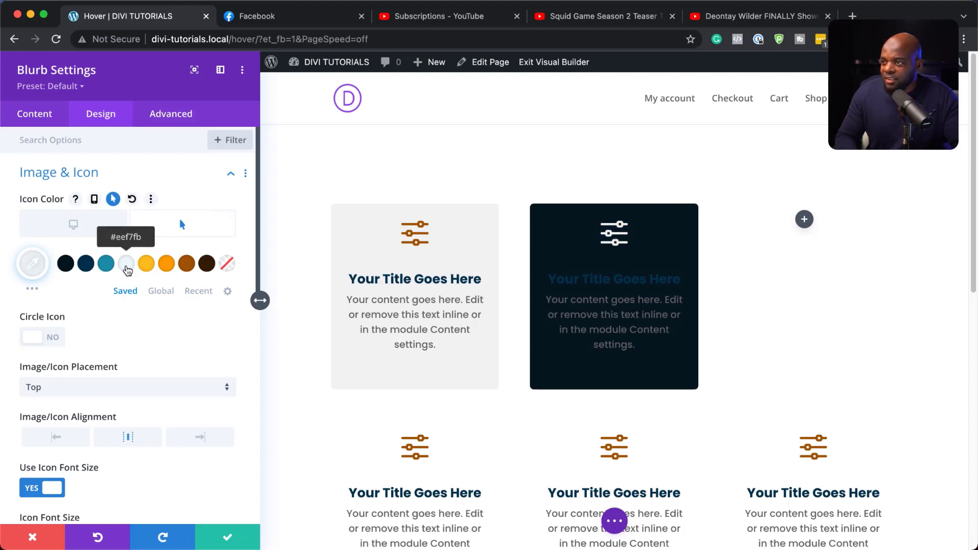
{"action": "left_click", "coordinate": [146, 266]}
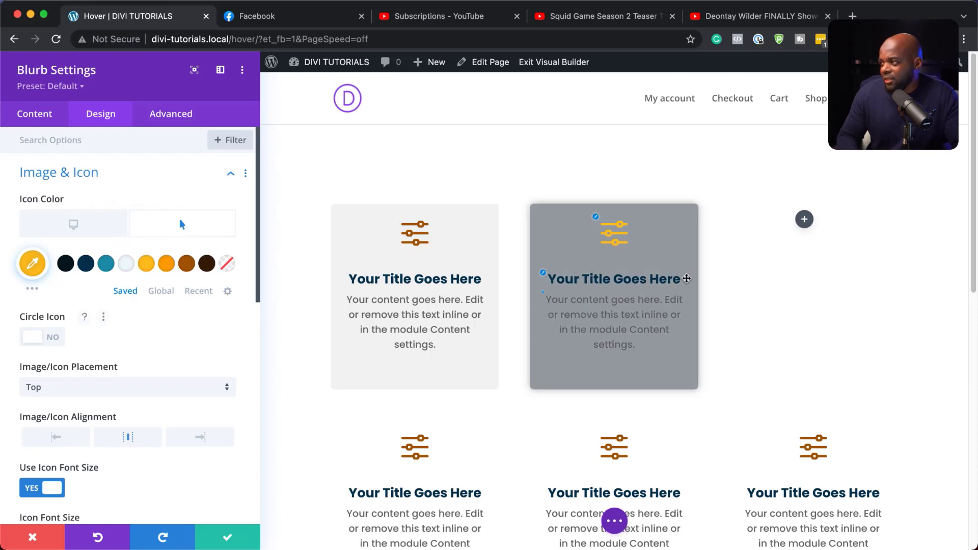
- Enable a hover state for the middle blurb's title text color and set it to the saved teal
{"action": "left_click", "coordinate": [543, 274]}
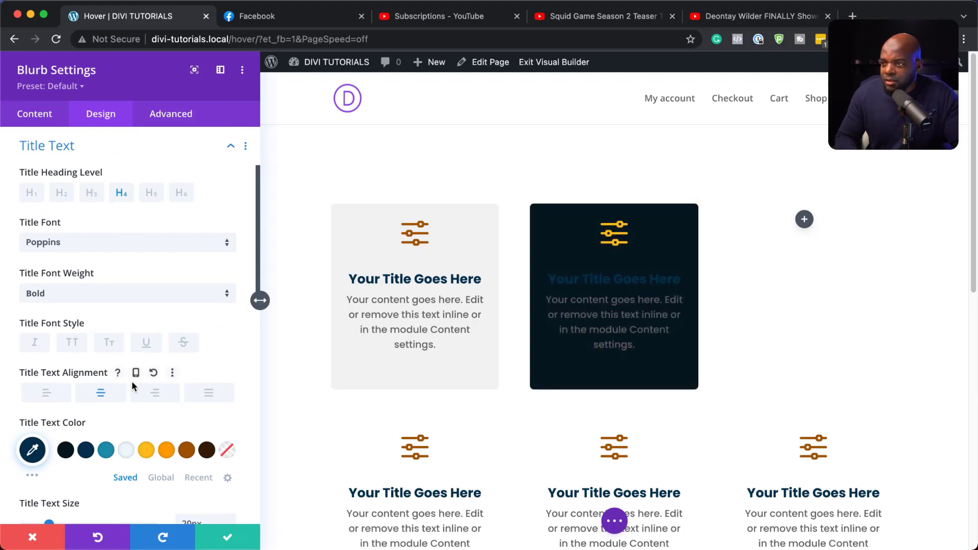
{"action": "scroll", "coordinate": [184, 437], "scroll_direction": "down", "scroll_amount": 3}
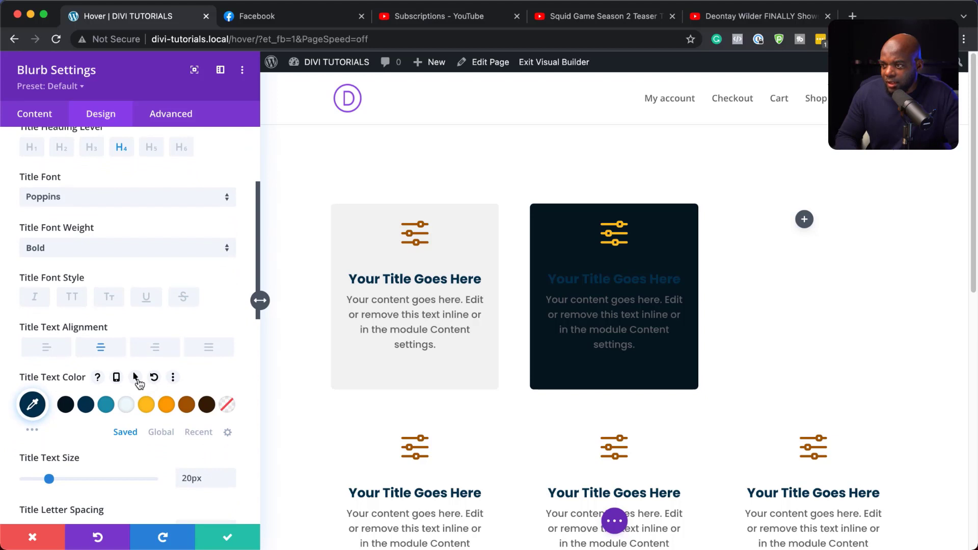
{"action": "left_click", "coordinate": [136, 377]}
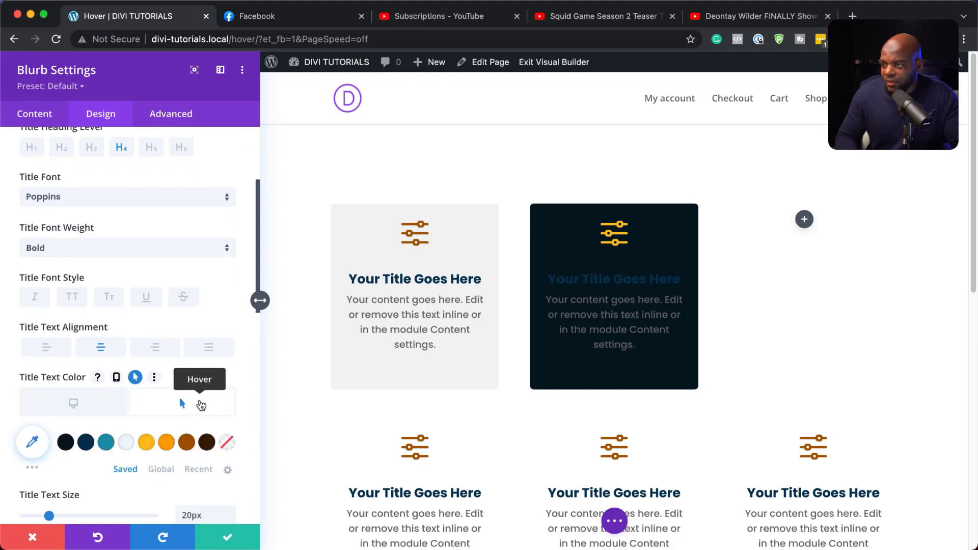
{"action": "scroll", "coordinate": [201, 404], "scroll_direction": "down", "scroll_amount": 6}
{"action": "left_click", "coordinate": [107, 301]}
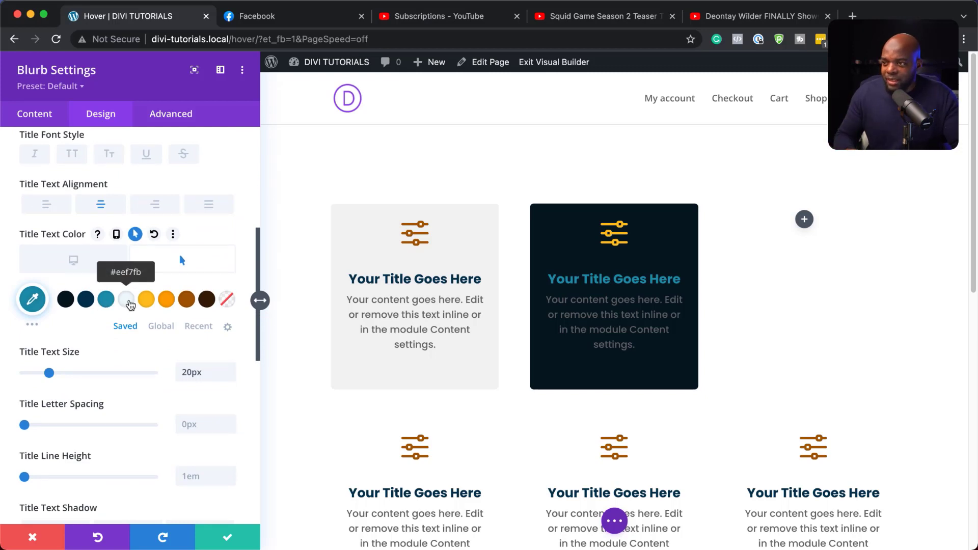
{"action": "left_click", "coordinate": [129, 302]}
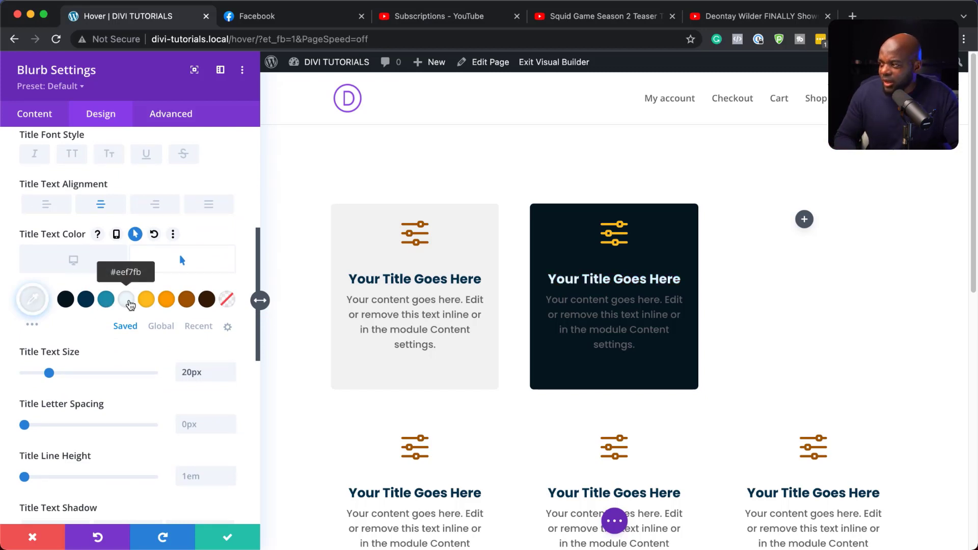
{"action": "left_click", "coordinate": [107, 302]}
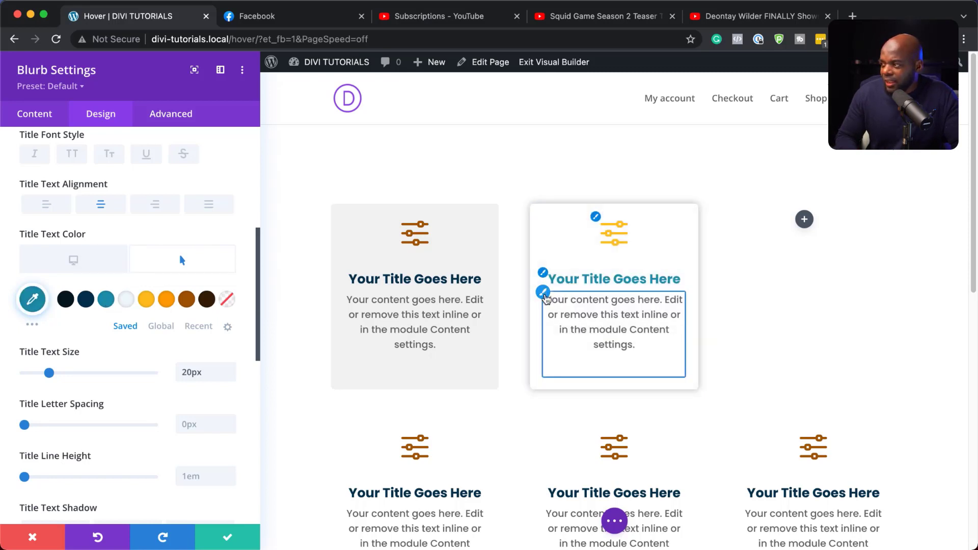
- Enable a hover state for the middle blurb's body text color and set it to #eef7fb
{"action": "left_click", "coordinate": [544, 294]}
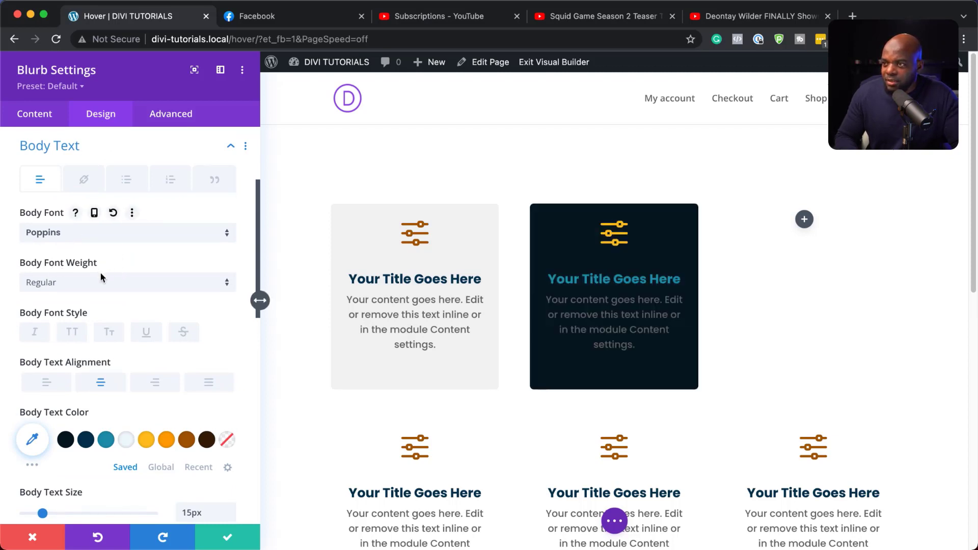
{"action": "scroll", "coordinate": [137, 390], "scroll_direction": "down", "scroll_amount": 1}
{"action": "scroll", "coordinate": [145, 392], "scroll_direction": "down", "scroll_amount": 1}
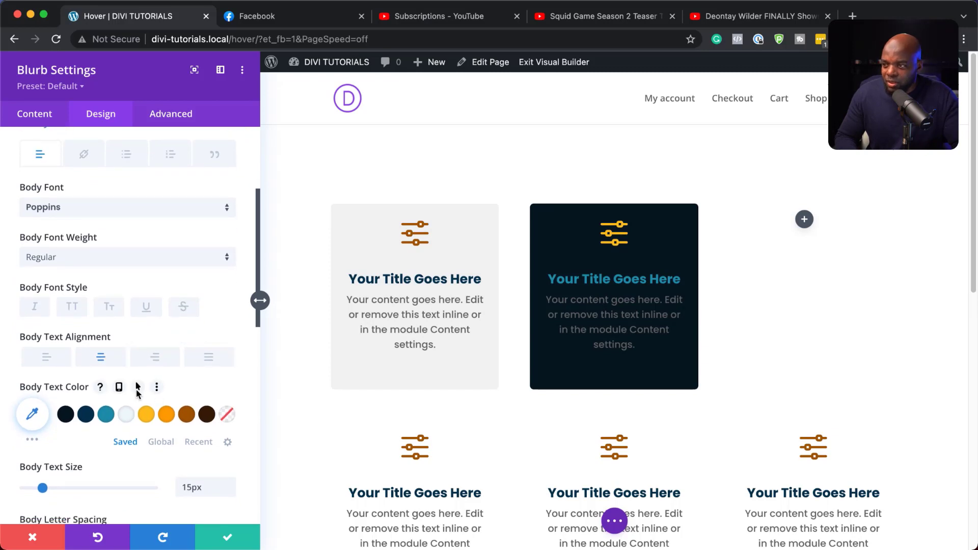
{"action": "left_click", "coordinate": [138, 388]}
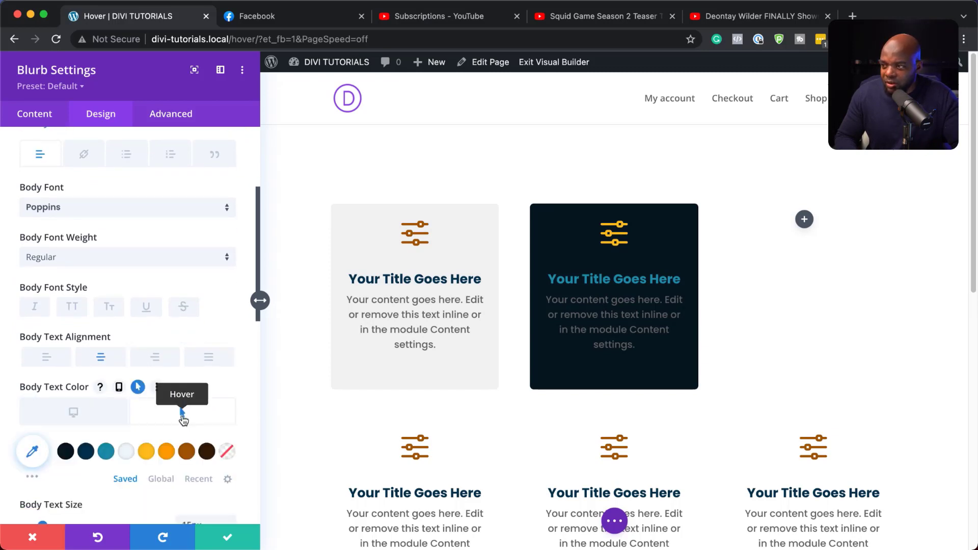
{"action": "scroll", "coordinate": [184, 419], "scroll_direction": "down", "scroll_amount": 5}
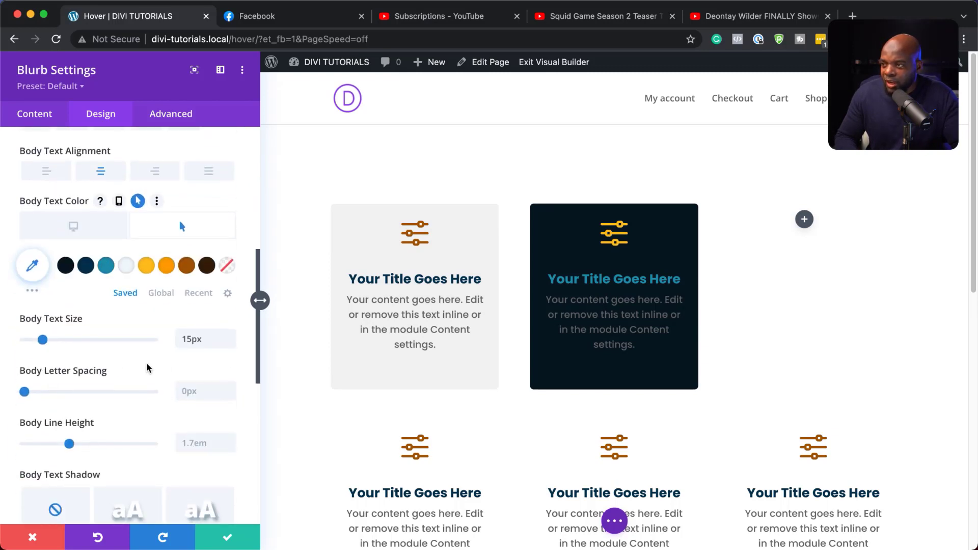
{"action": "left_click", "coordinate": [126, 269]}
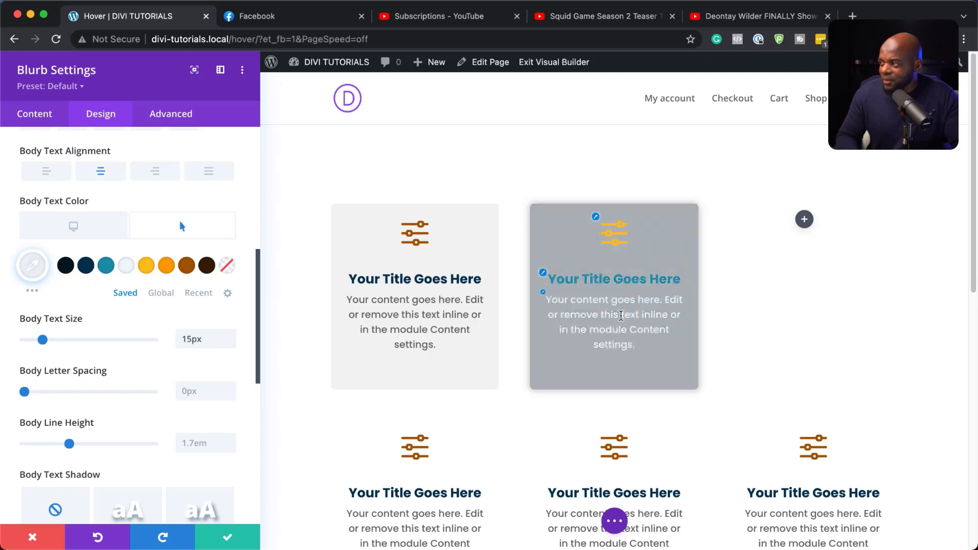
- Save the middle blurb's settings and exit the Visual Builder to view the live page
{"action": "left_click", "coordinate": [228, 539]}
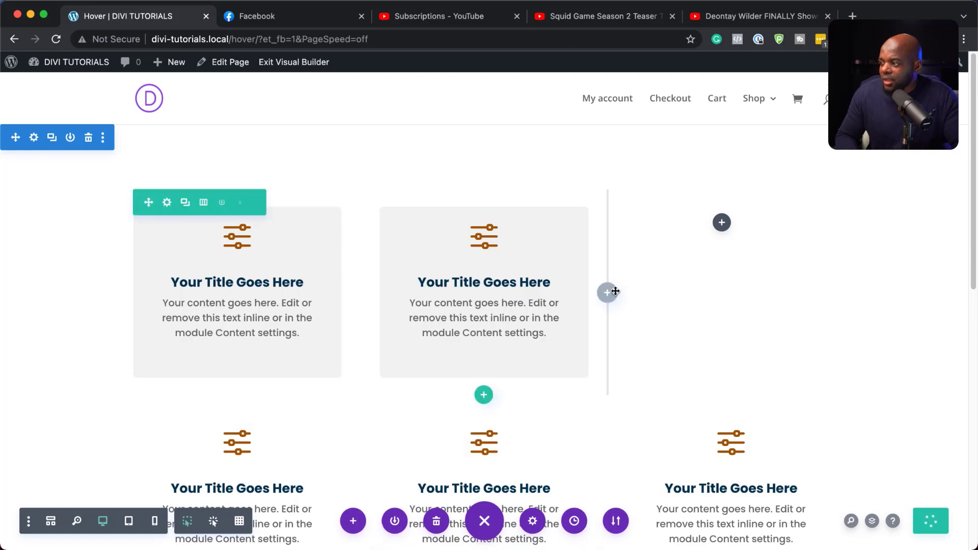
{"action": "left_click", "coordinate": [305, 64]}
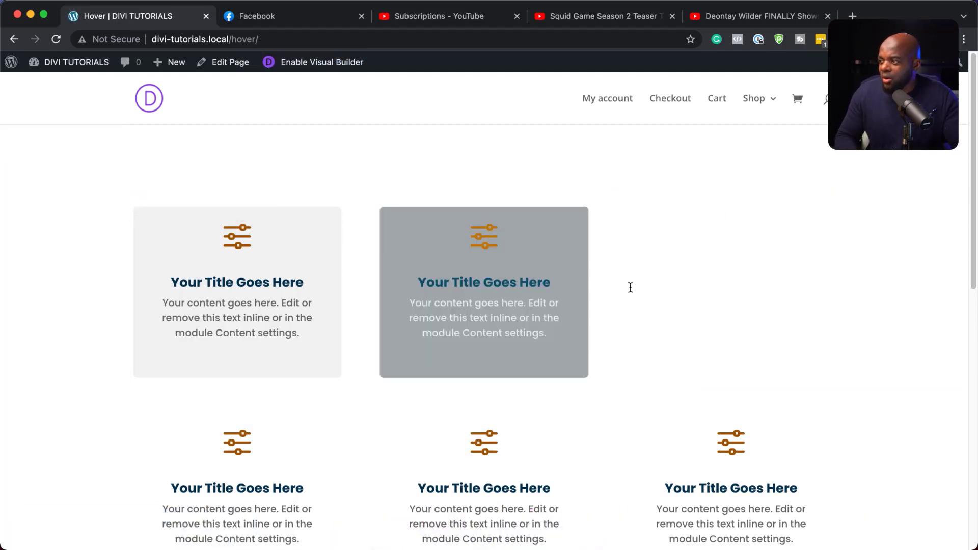